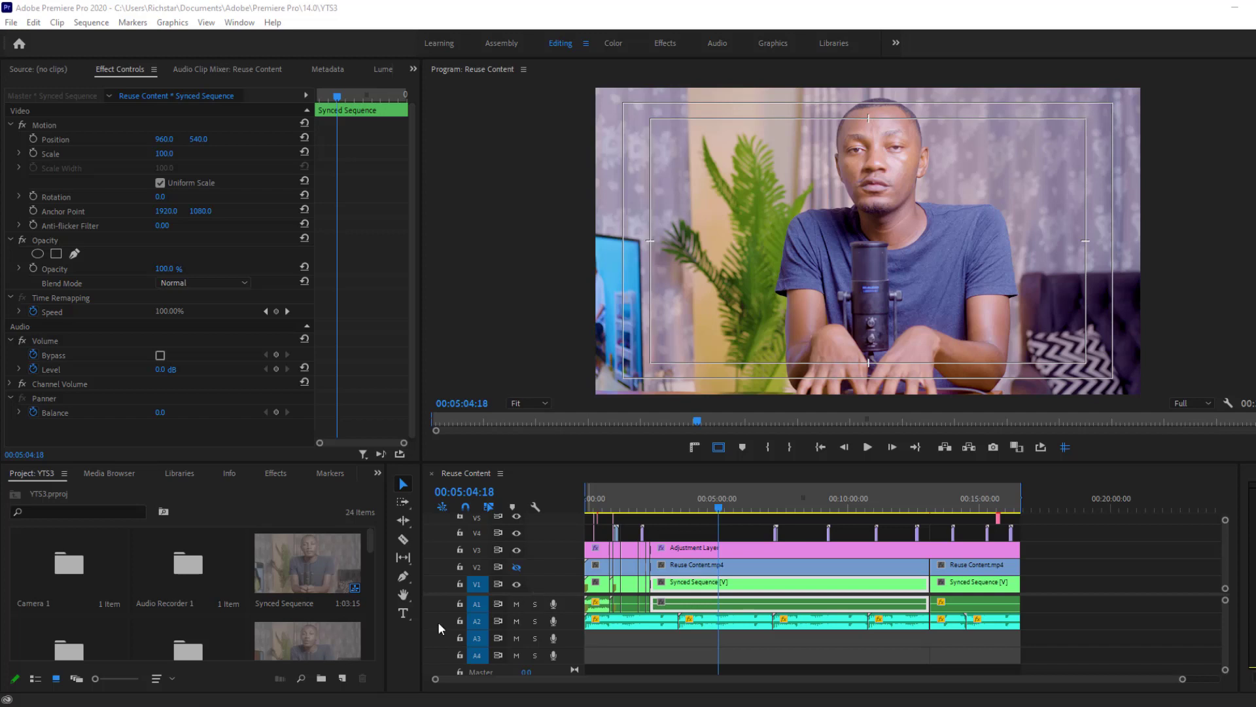
Open Edit > Preferences > General to show the startup, bin and project options.
left_click(39, 12)
left_click(12, 23)
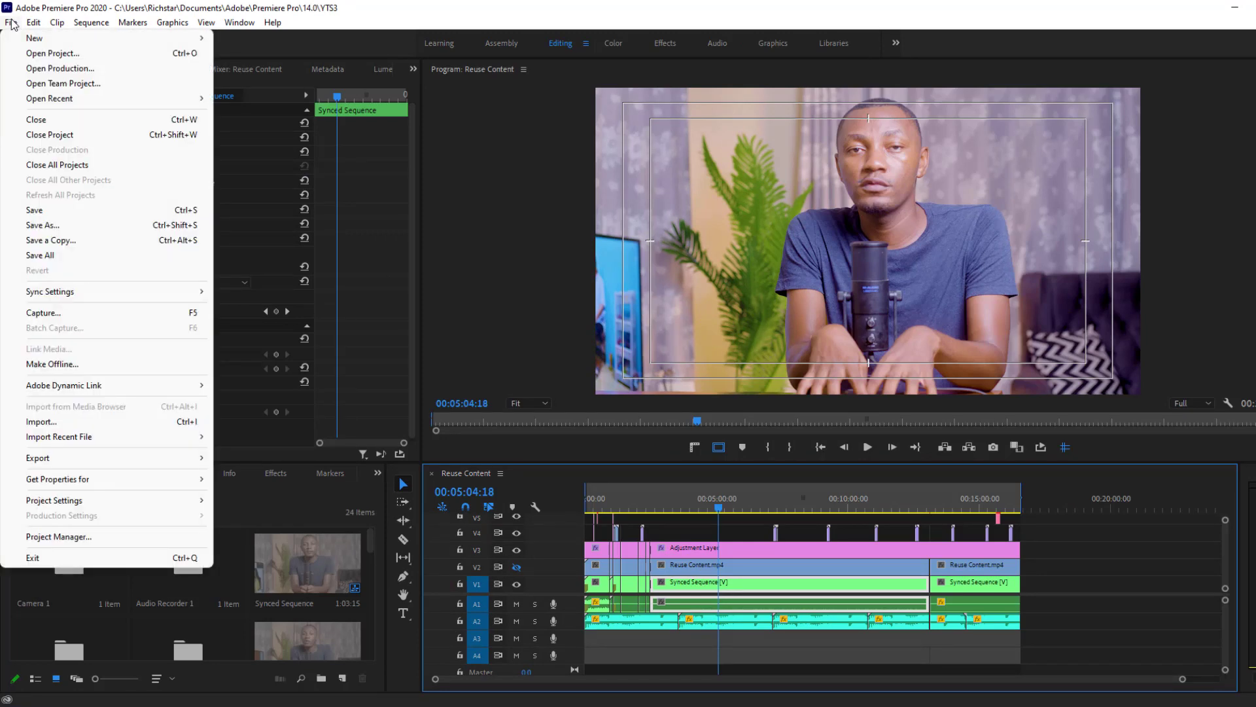
mouse_move(34, 24)
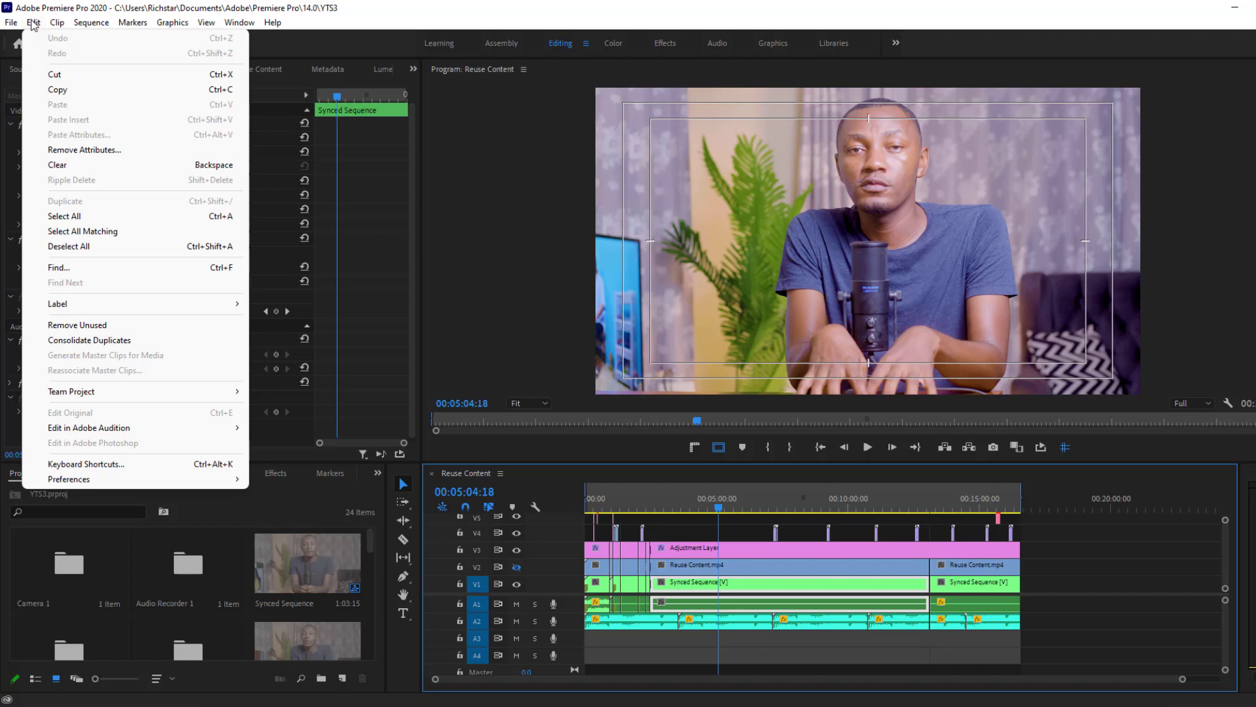
mouse_move(217, 484)
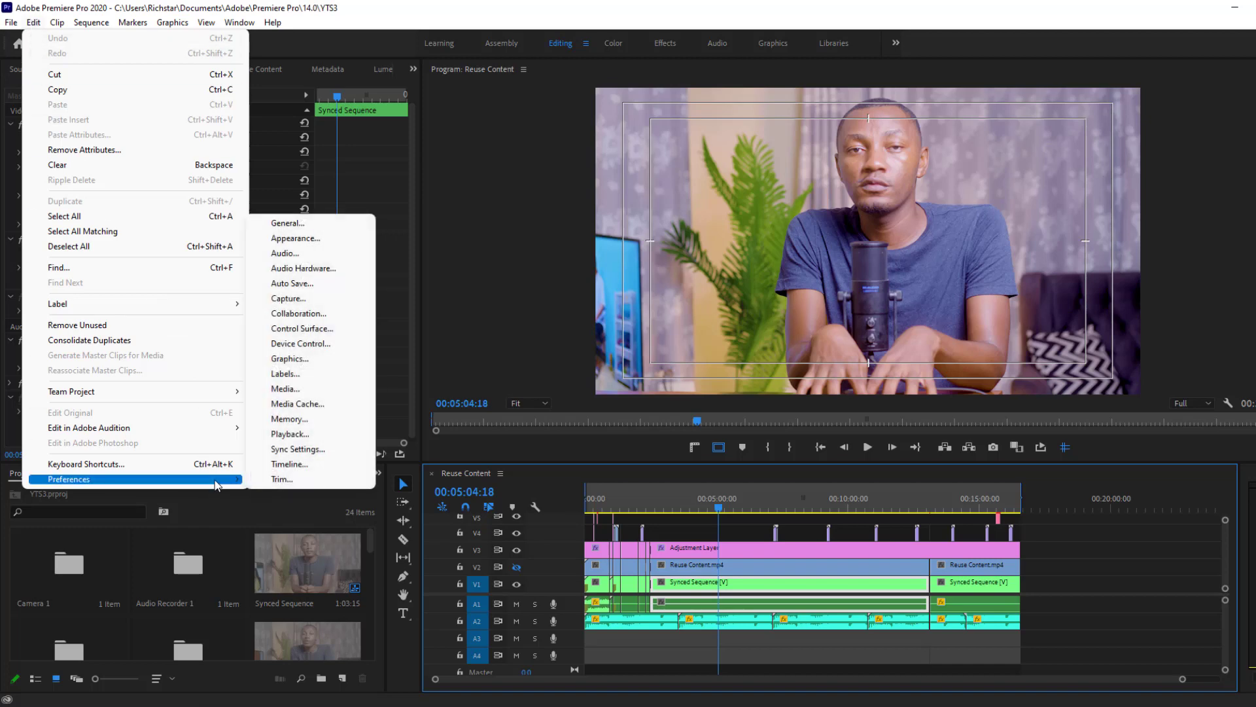
left_click(317, 224)
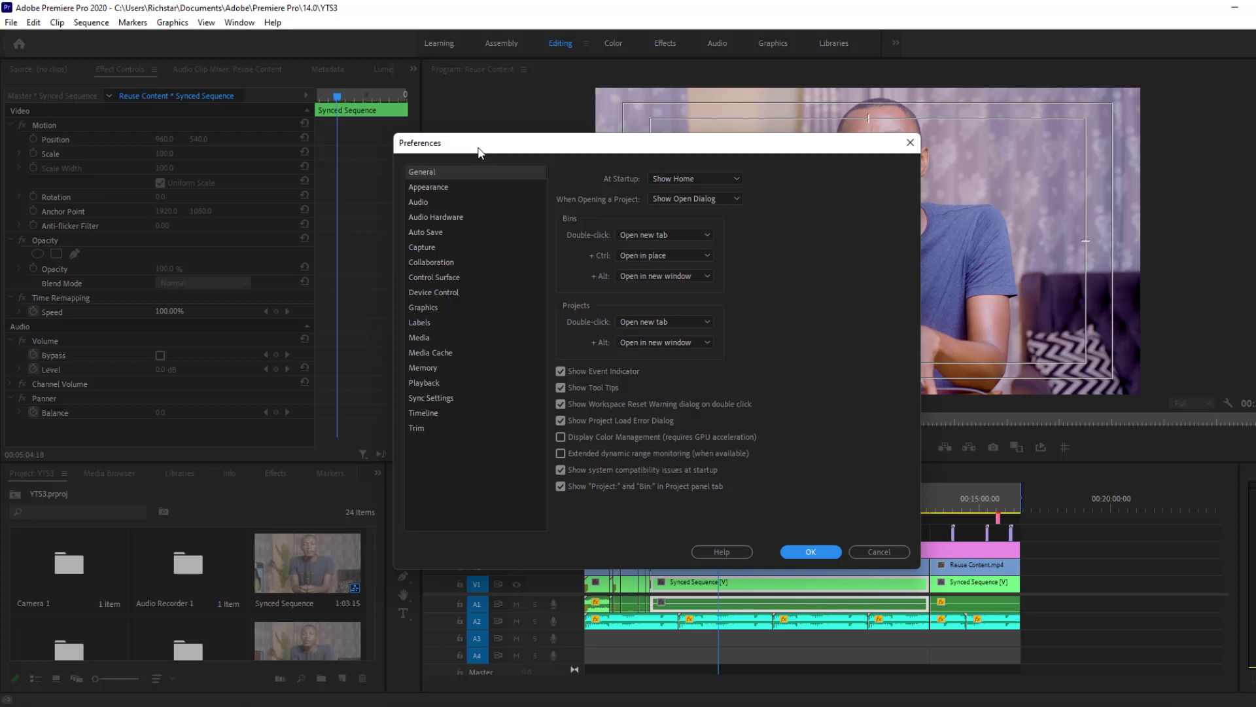
Check Appearance, Audio and Audio Hardware pages, keep latency at 200 ms, then view Auto Save.
left_click(427, 189)
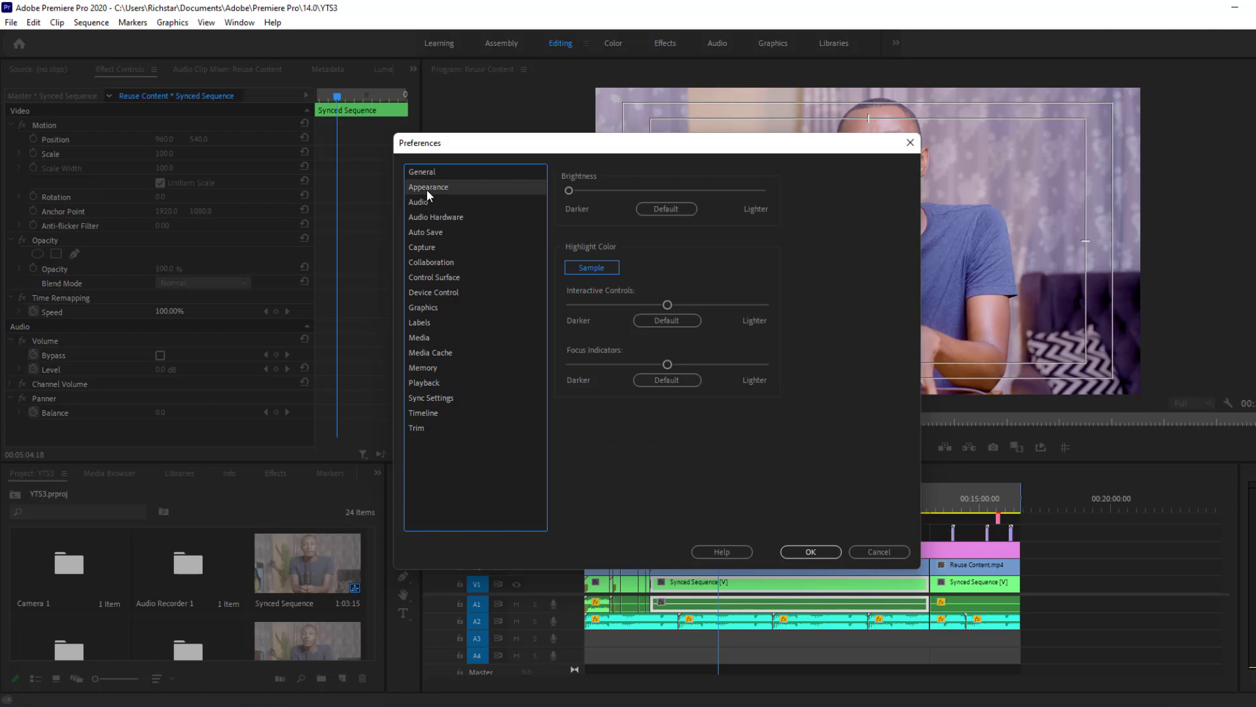
left_click(426, 203)
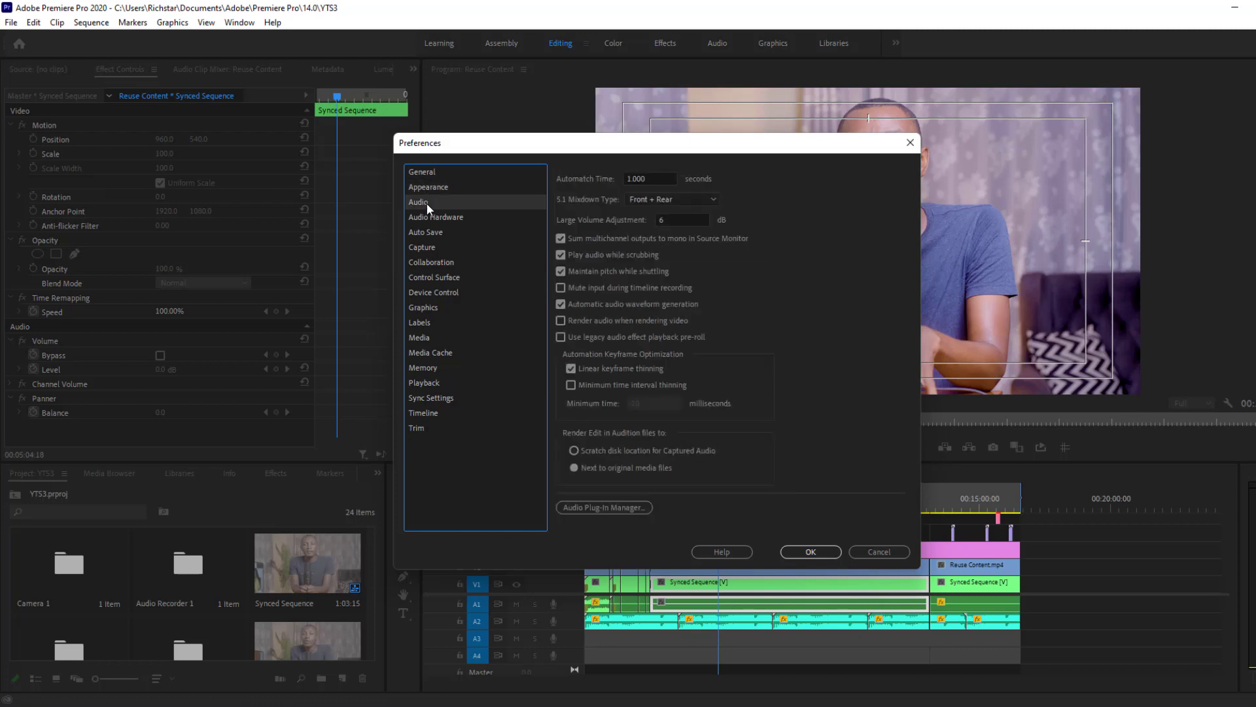
left_click(437, 216)
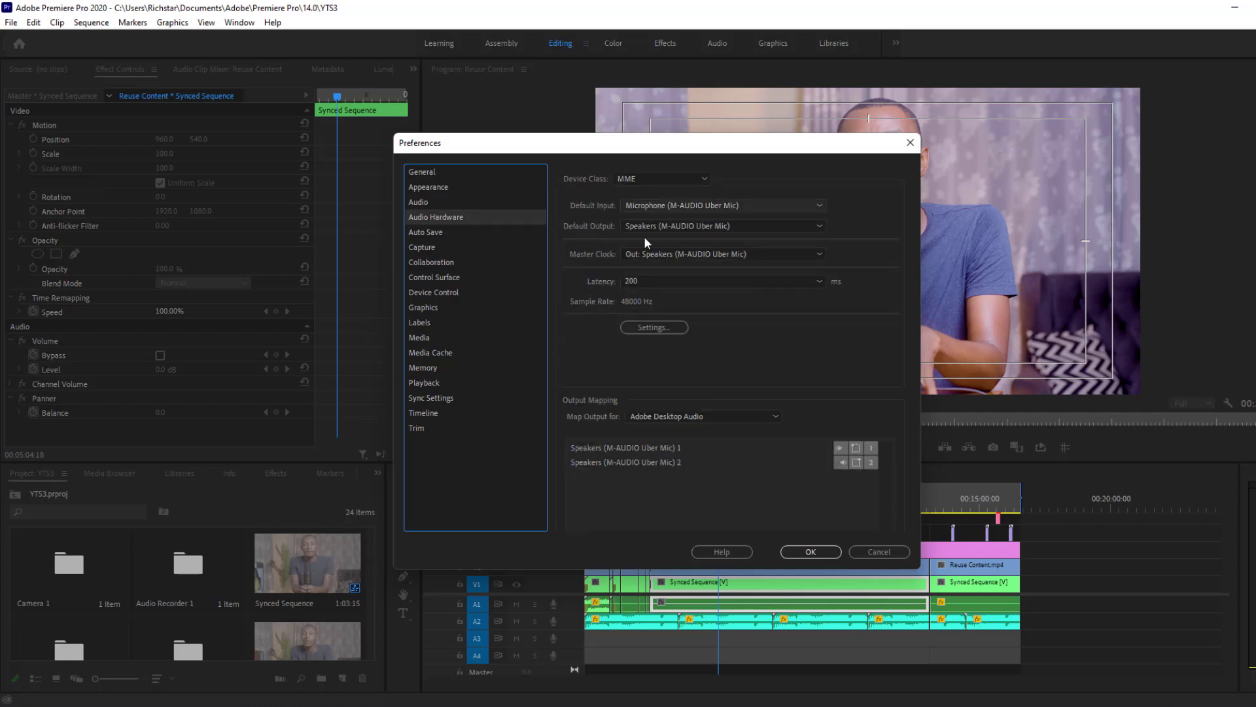
left_click(817, 280)
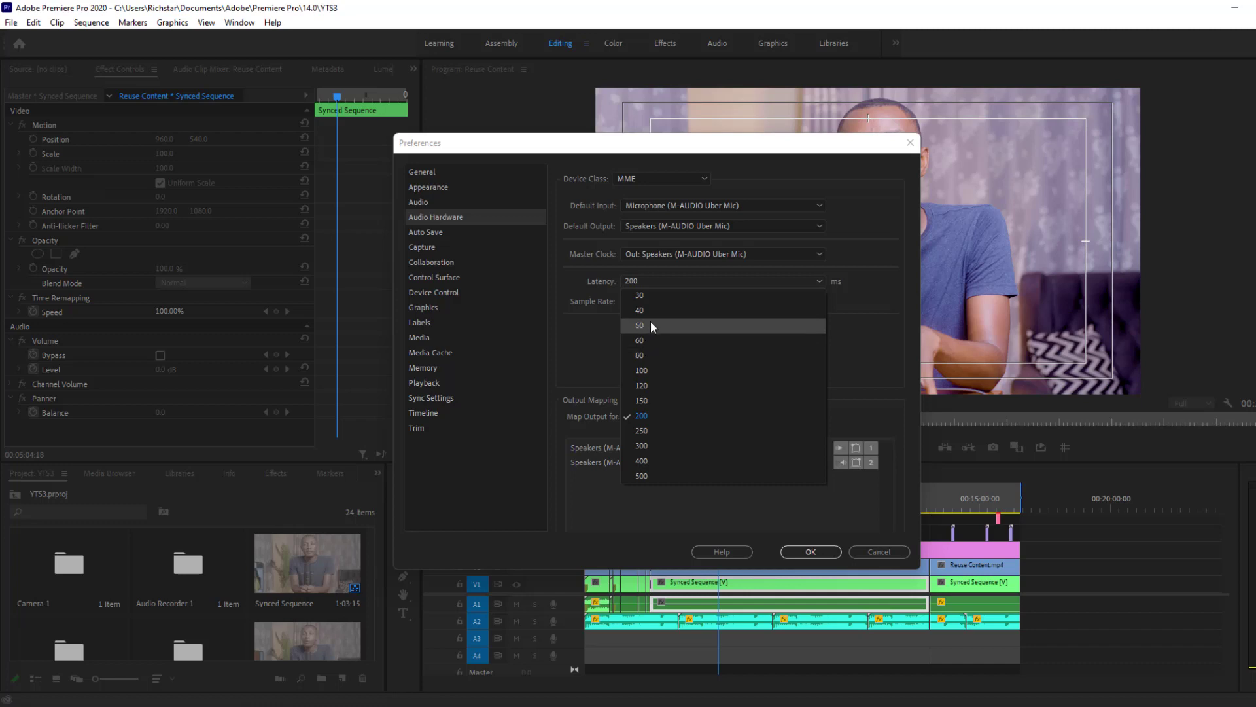
left_click(885, 316)
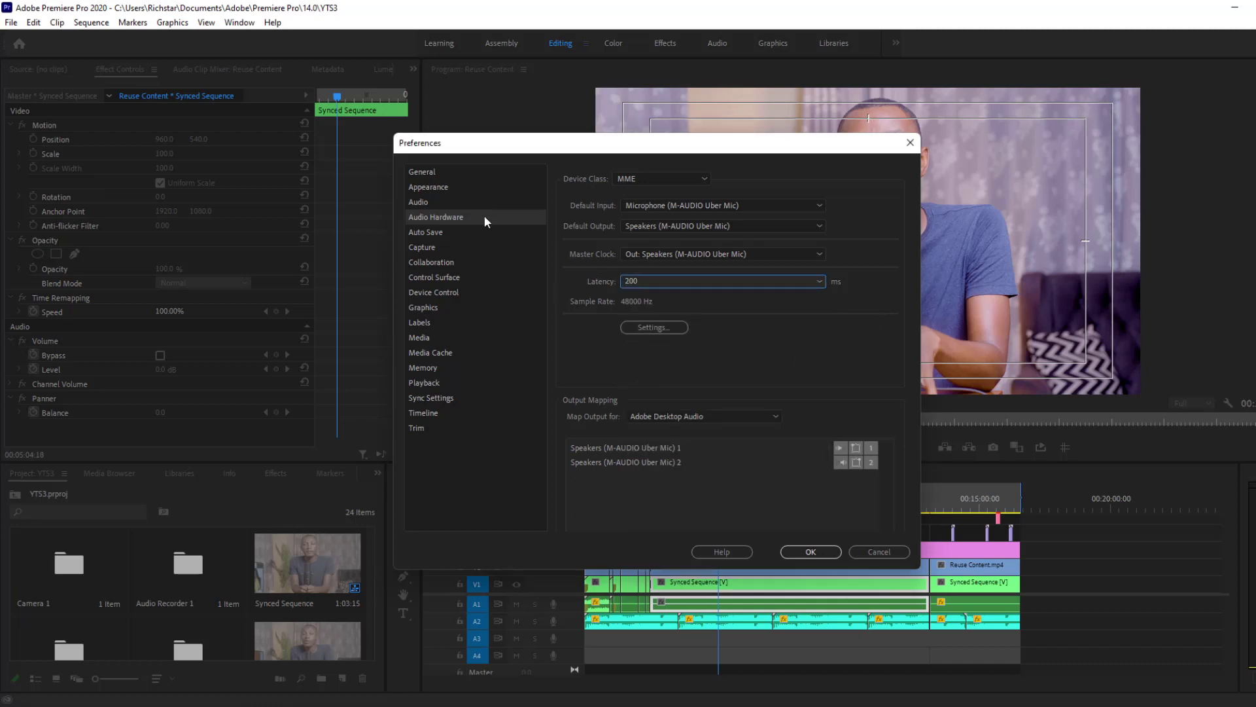
left_click(434, 233)
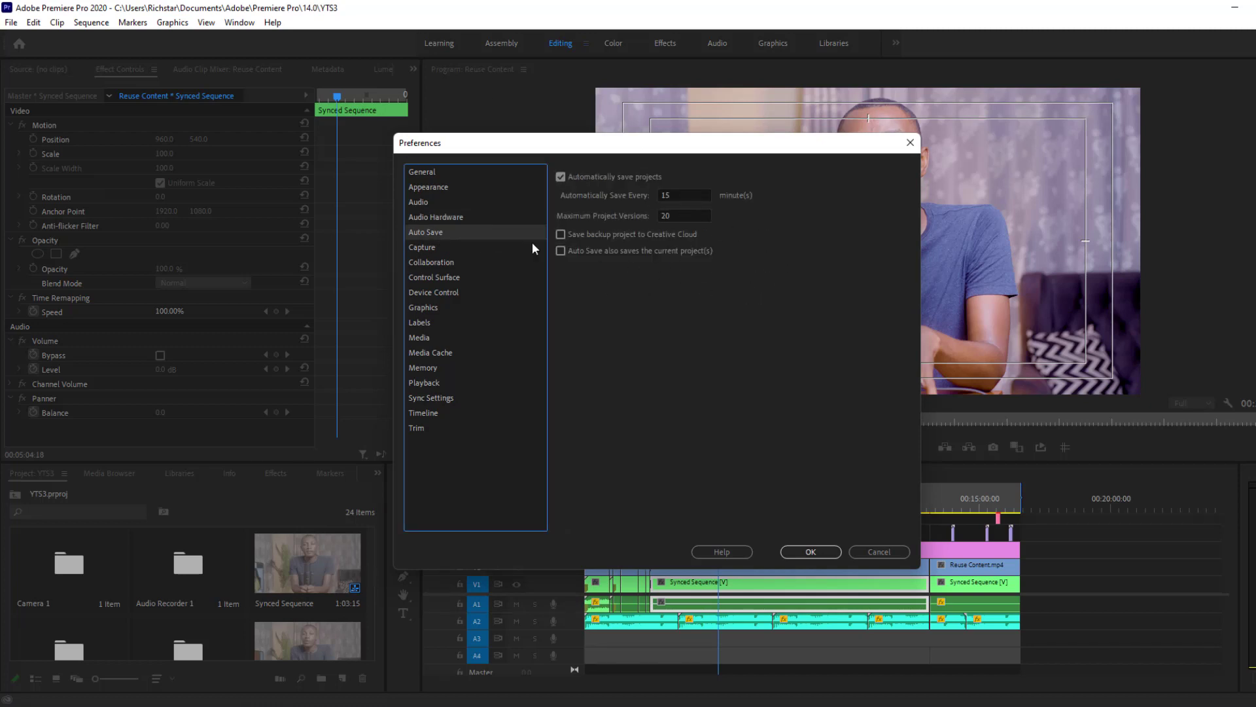
Step through Capture, Collaboration, Control Surface, Device Control, Graphics and Labels pages to reach Media.
left_click(429, 248)
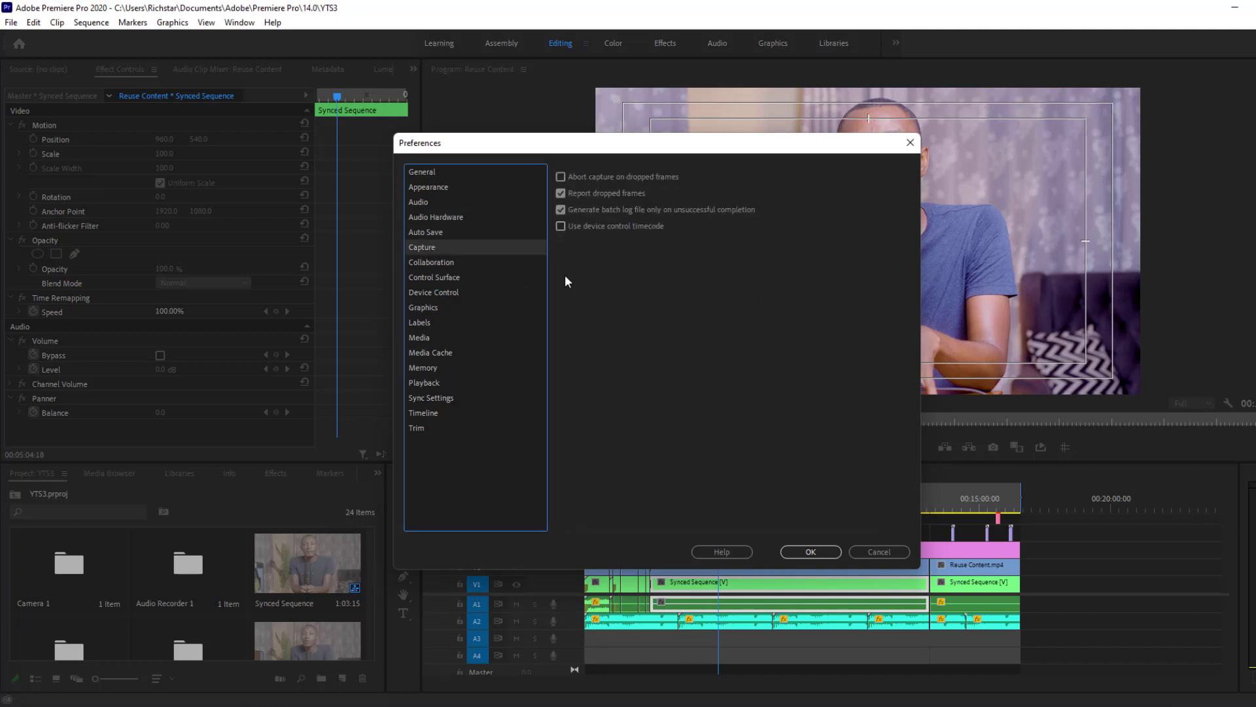
left_click(429, 261)
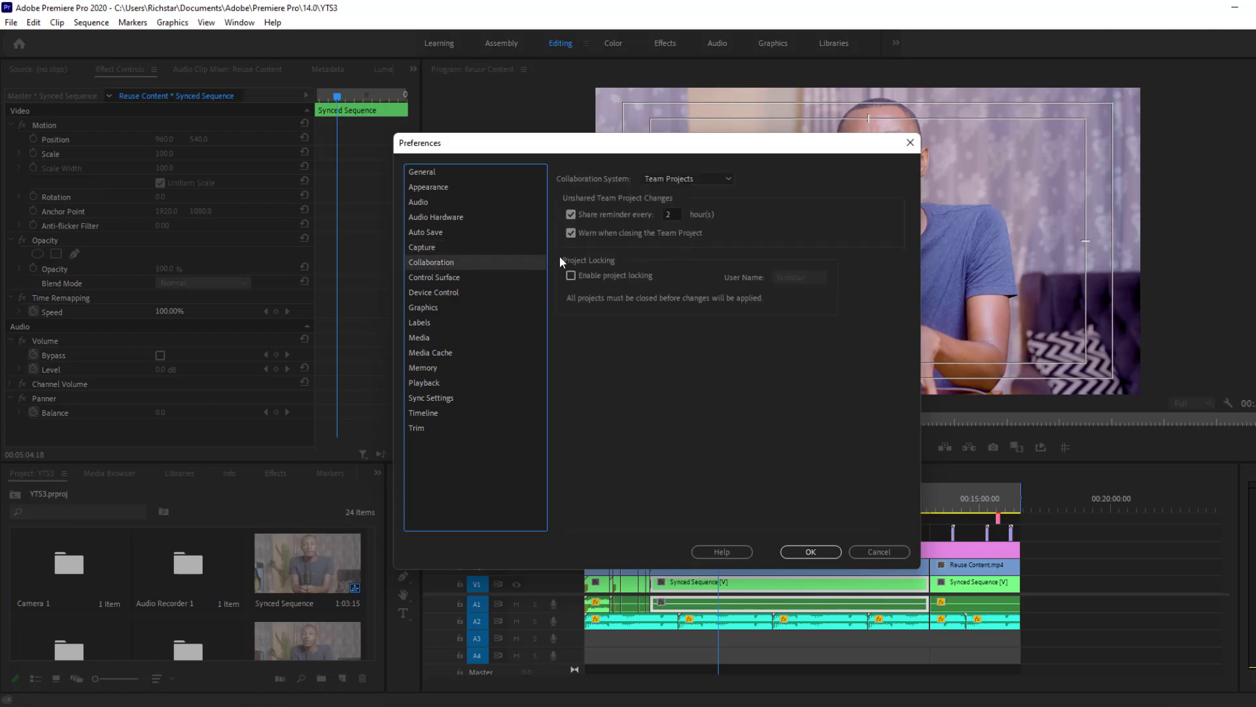
left_click(460, 279)
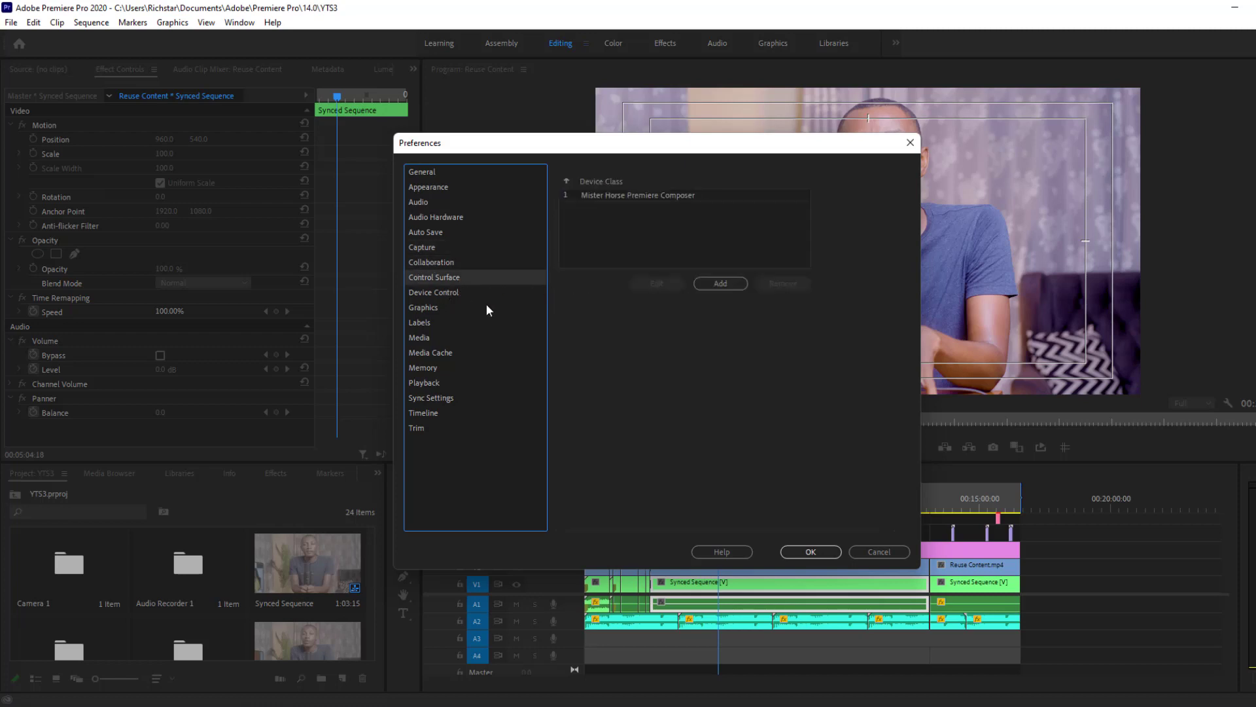
left_click(454, 293)
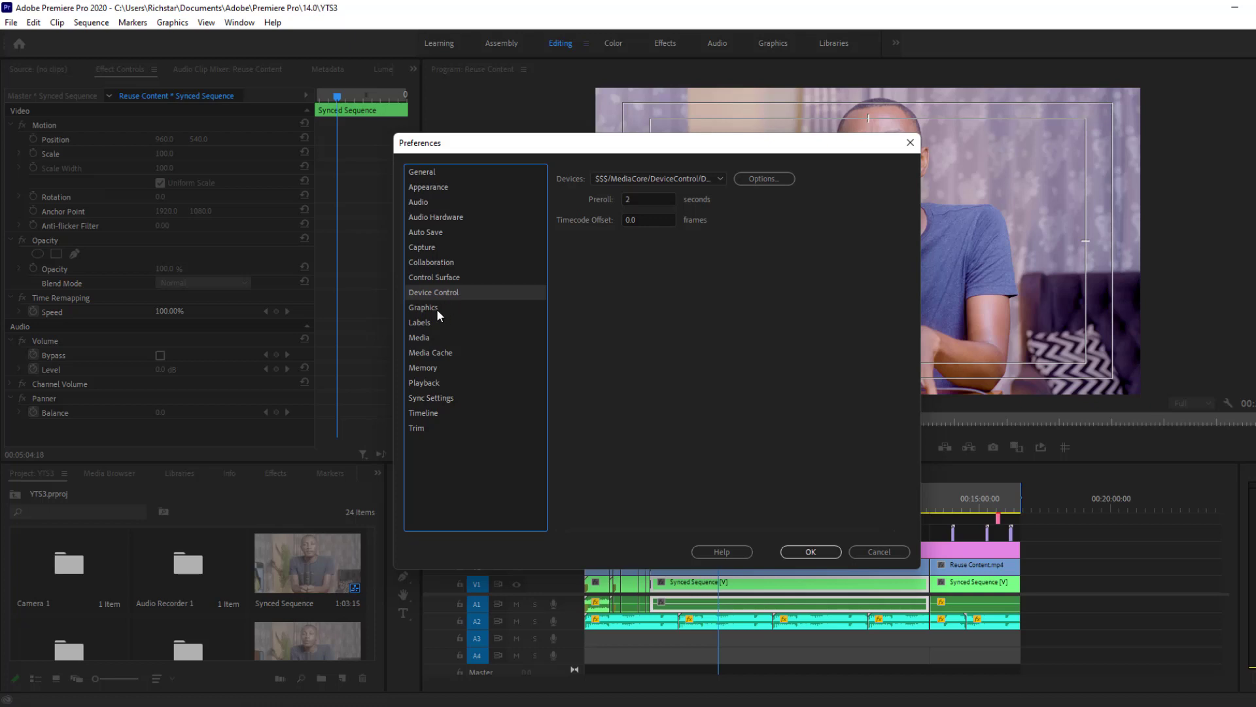
left_click(437, 310)
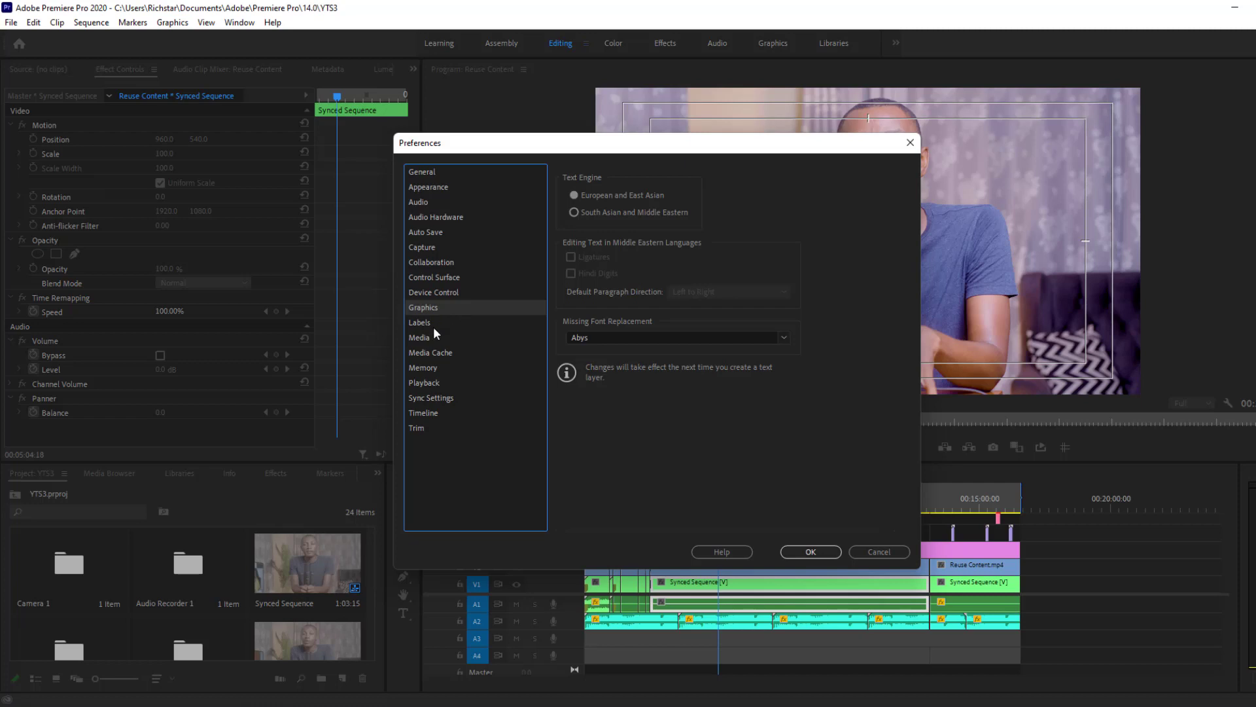
left_click(430, 324)
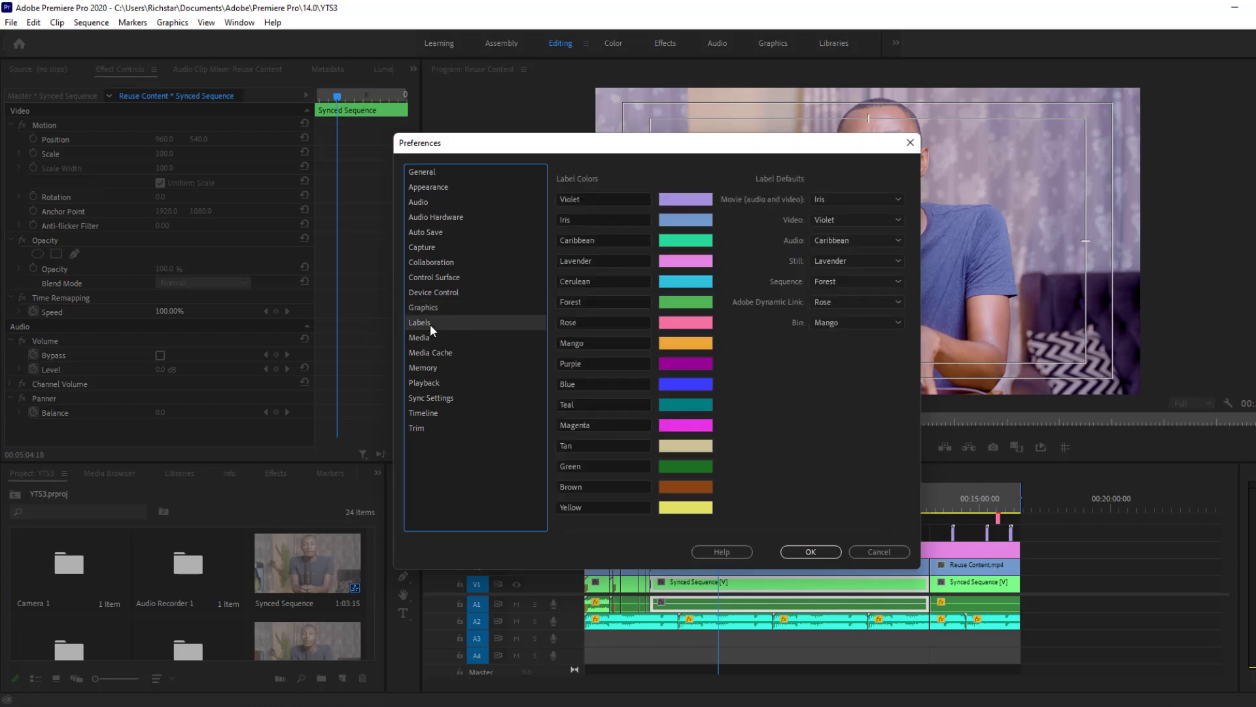
left_click(426, 339)
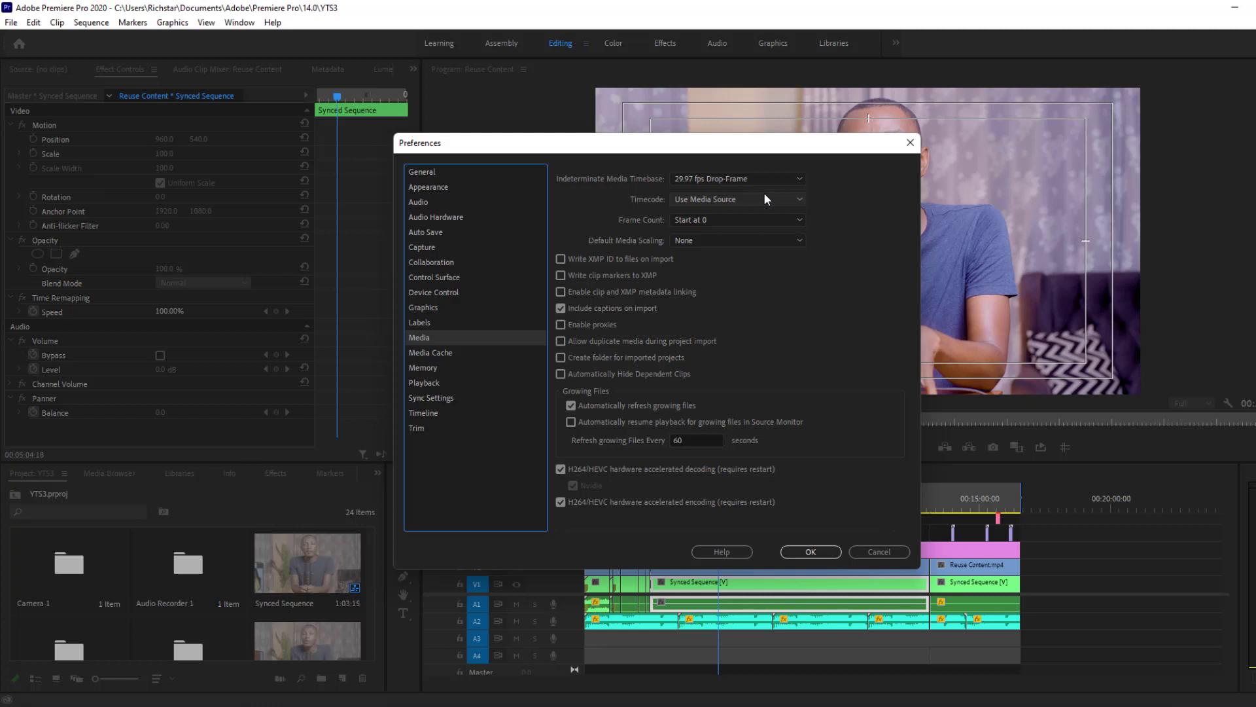
Set the Indeterminate Media Timebase to 30.00 fps.
left_click(689, 178)
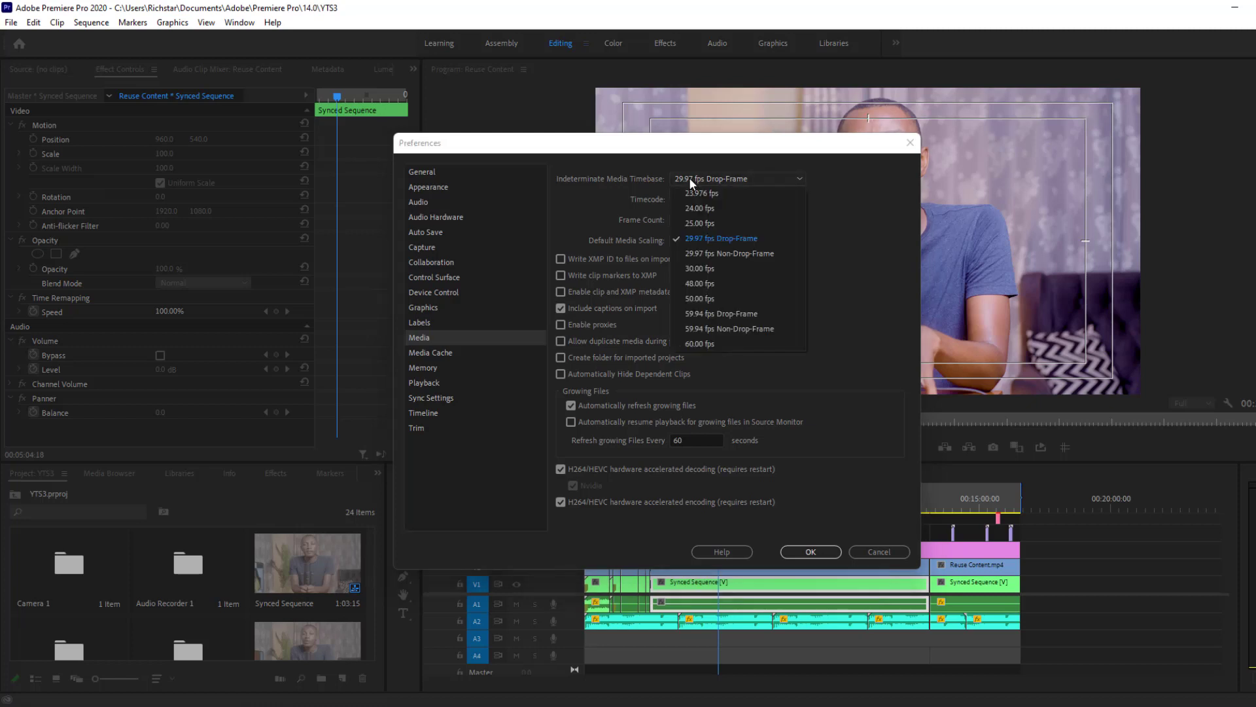
left_click(702, 280)
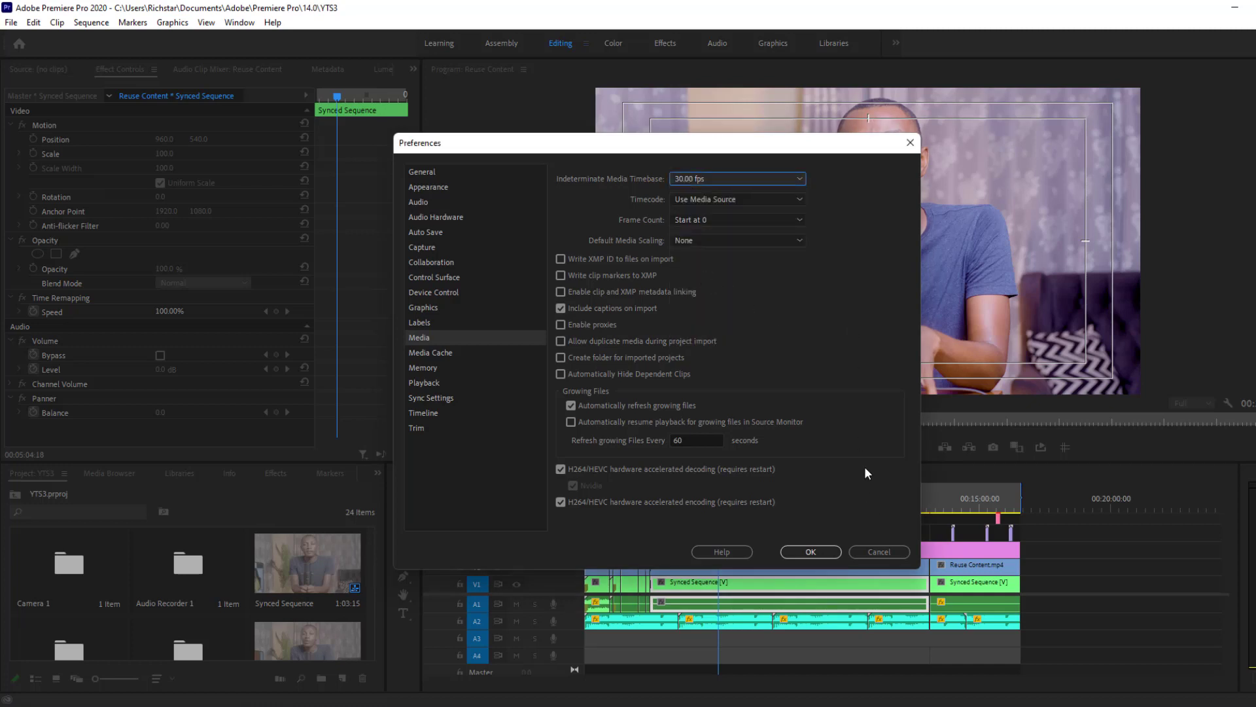
left_click(797, 587)
left_click(684, 177)
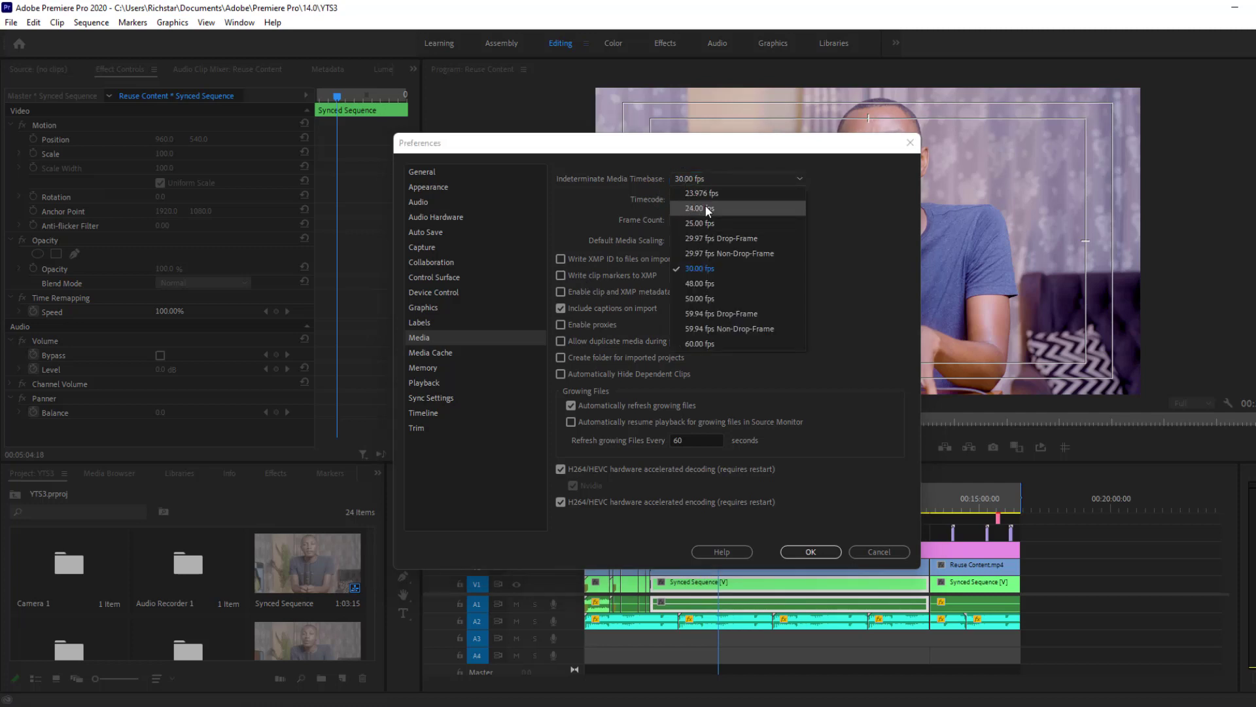
left_click(851, 411)
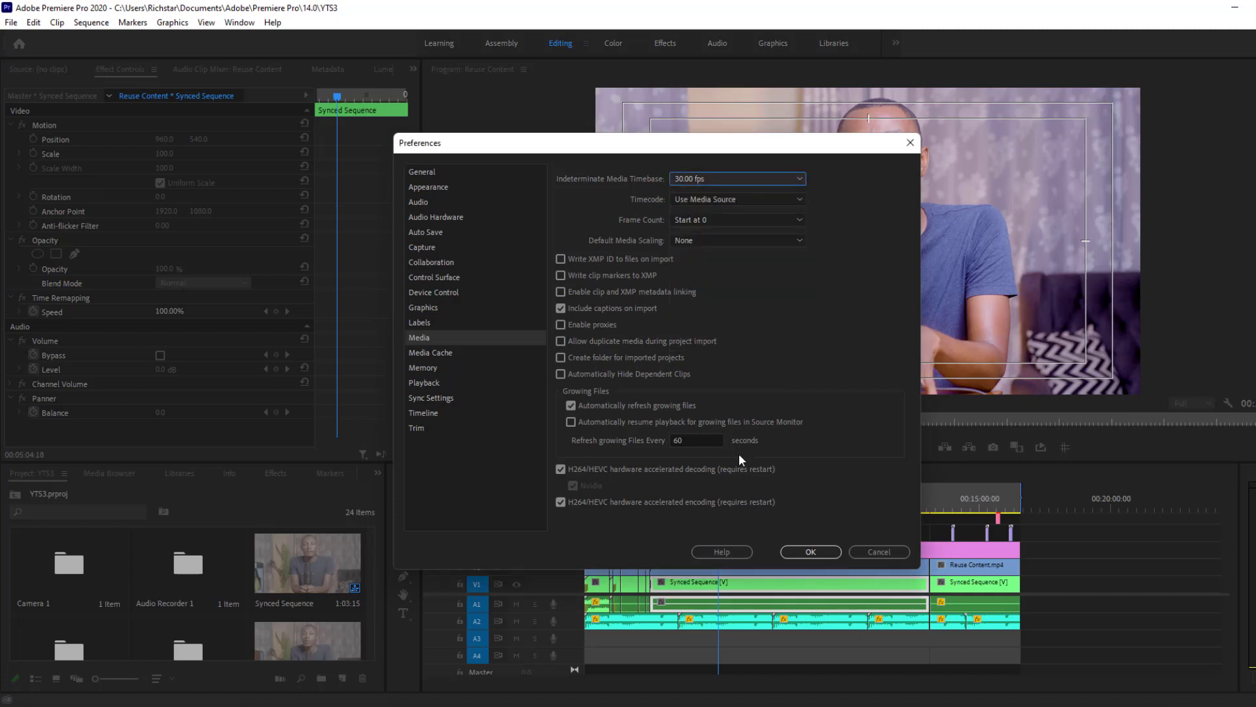
Enable proxies and turn off automatic refreshing of growing files.
left_click(567, 324)
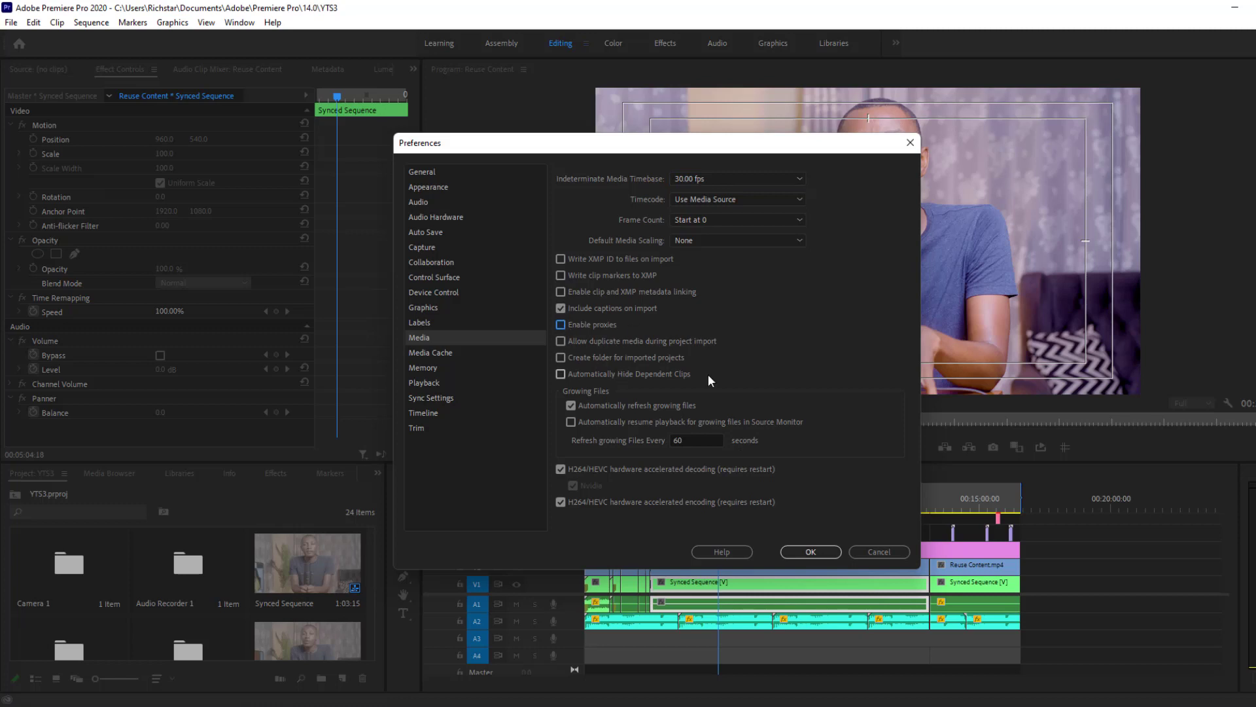
left_click(614, 407)
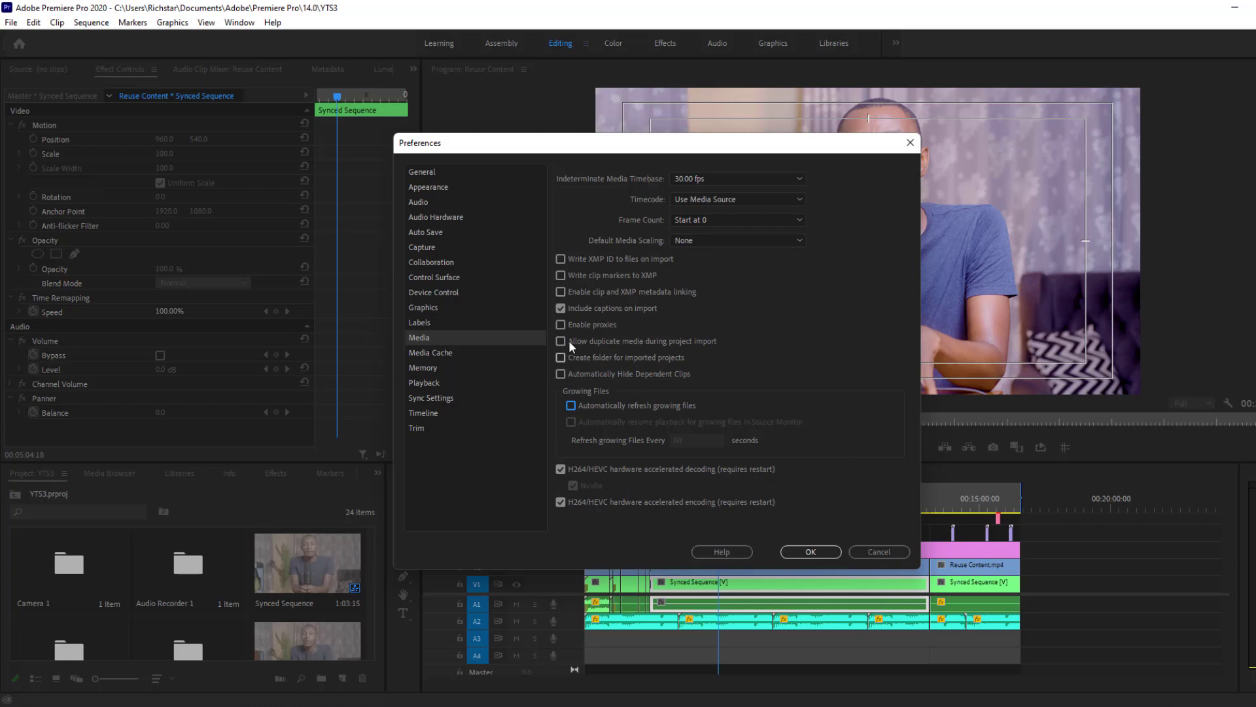
left_click(446, 353)
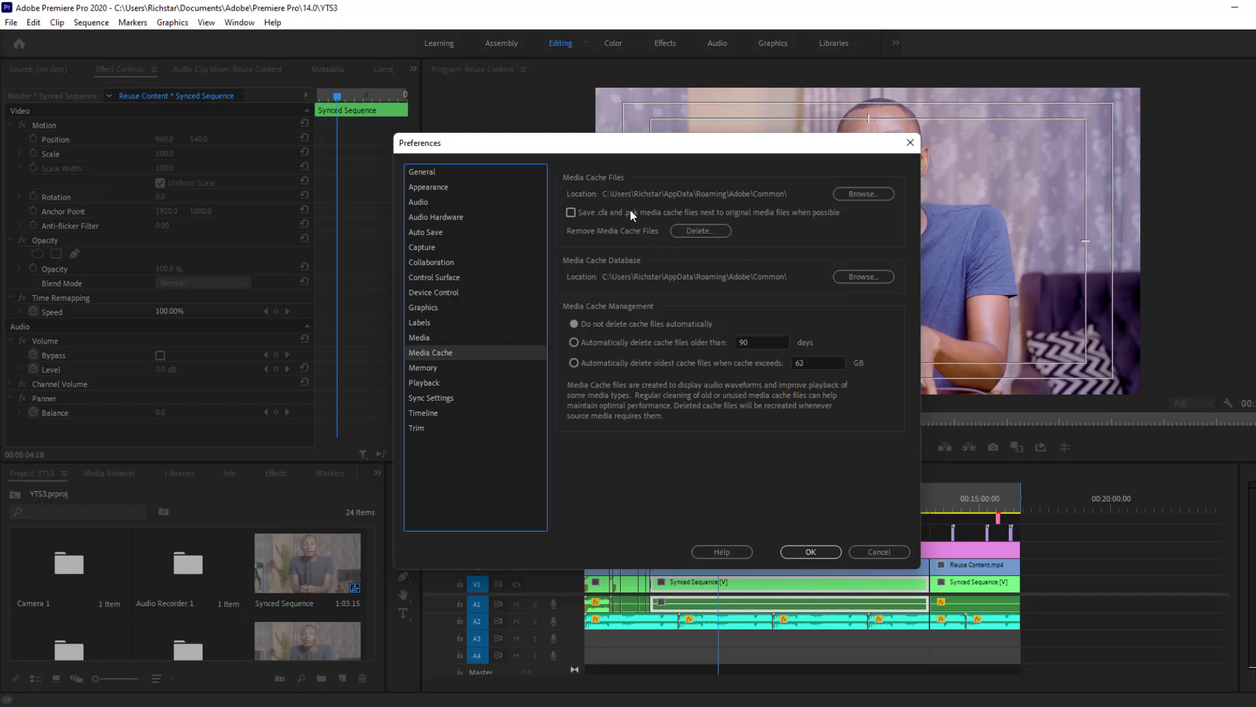
Delete the unused media cache files, confirm with OK, and move to the Memory page.
left_click(706, 233)
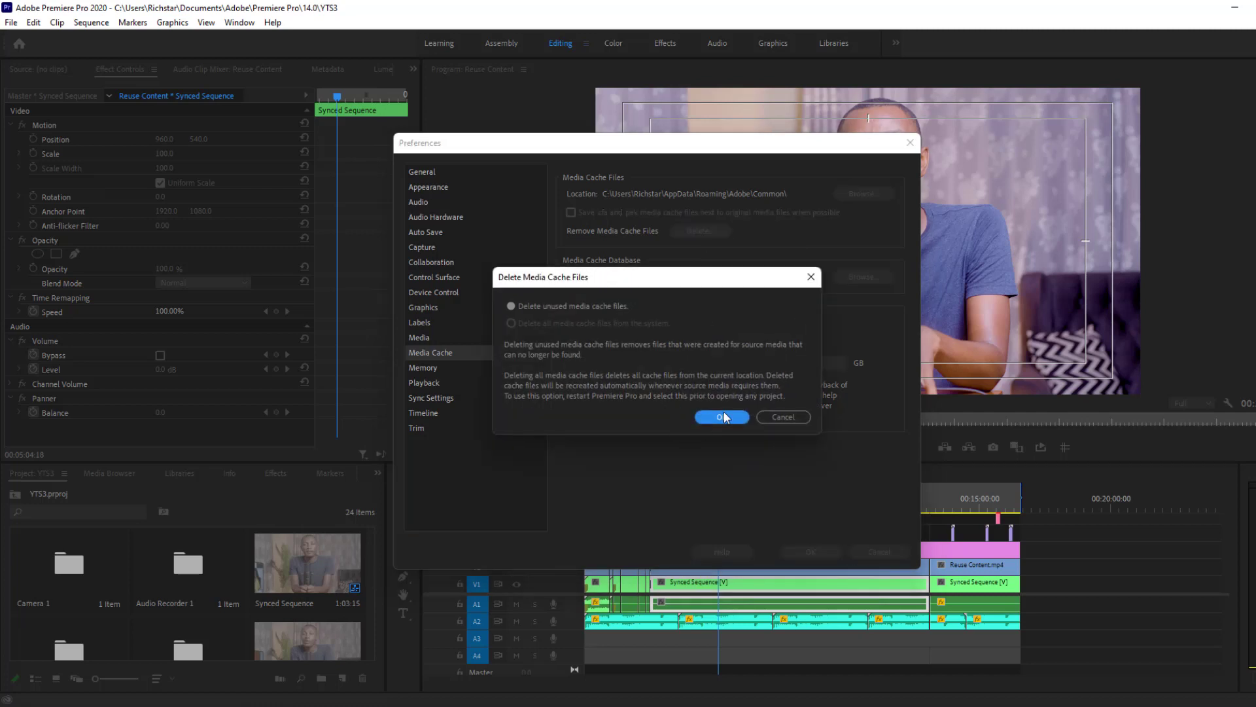
left_click(730, 419)
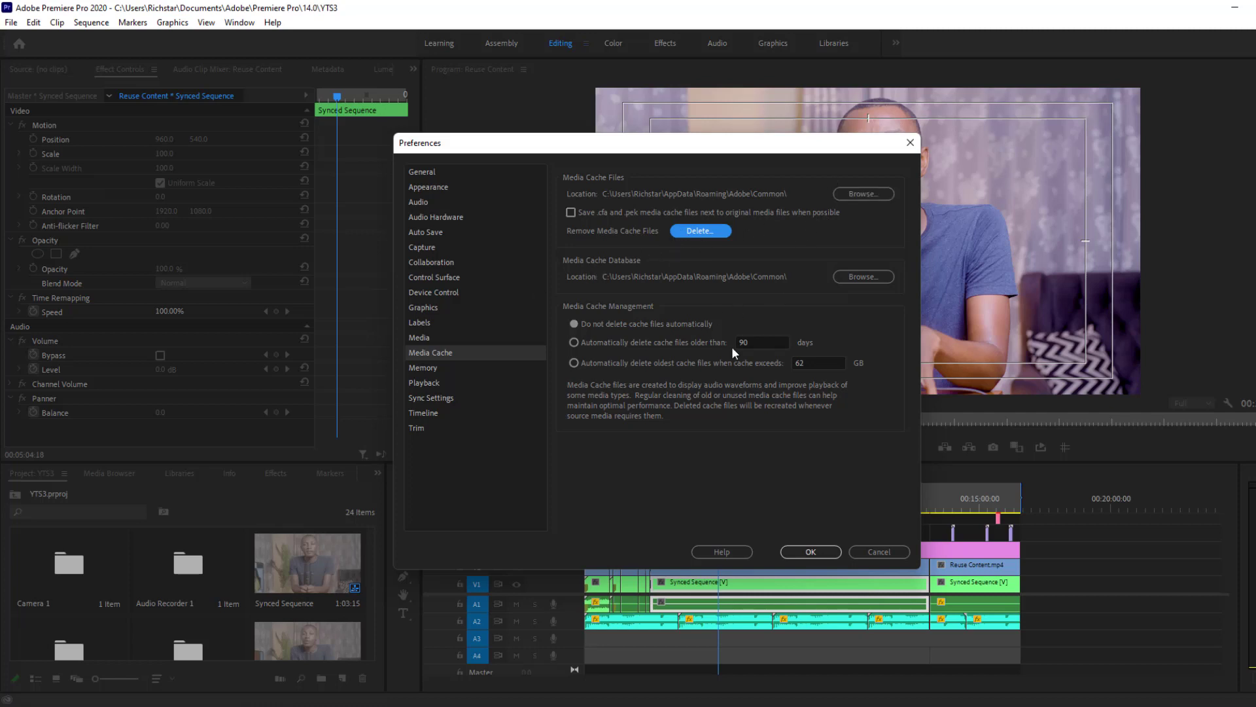
left_click(422, 368)
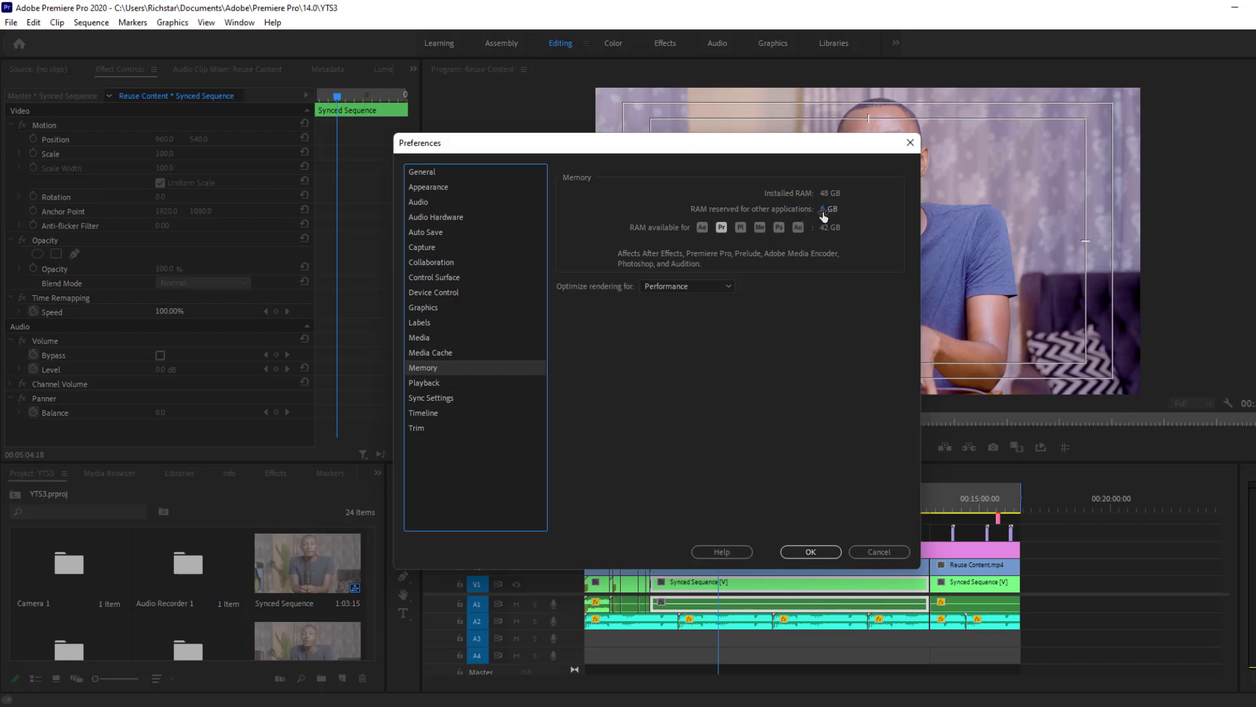
Keep 6 GB of RAM reserved for other applications and rendering optimized for Performance.
left_click(822, 214)
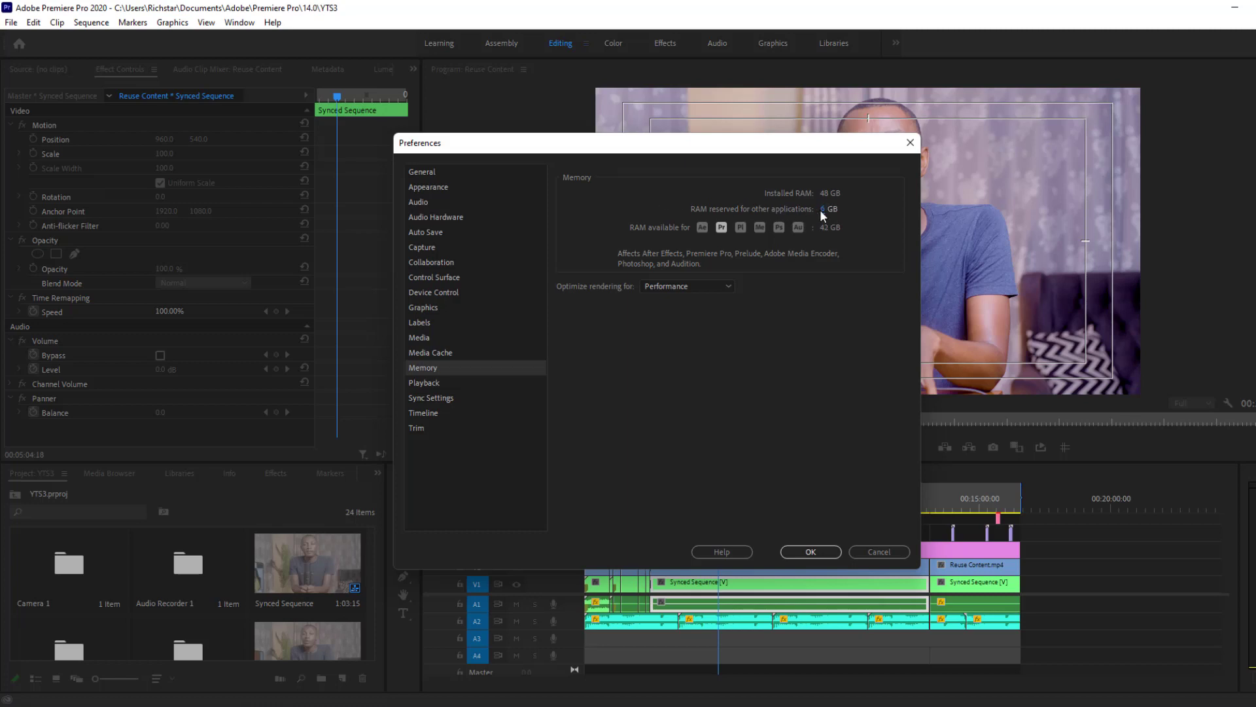
left_click(822, 210)
key("Return")
left_click(657, 286)
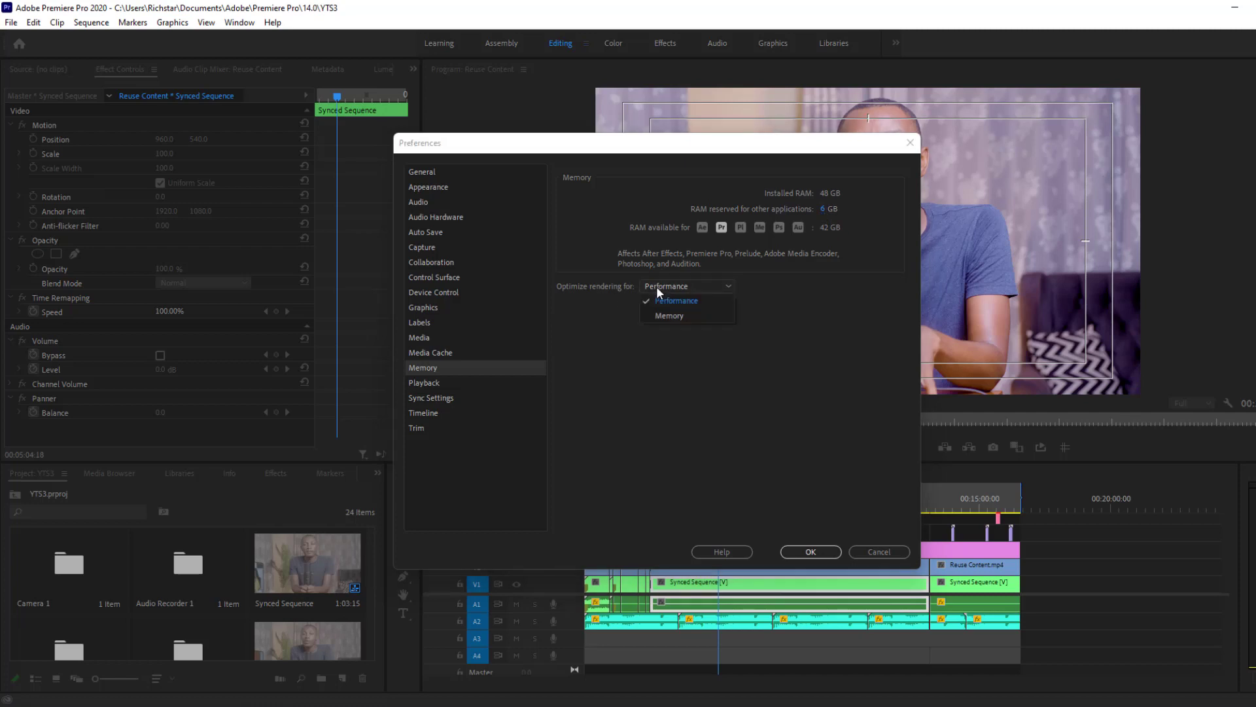
left_click(661, 390)
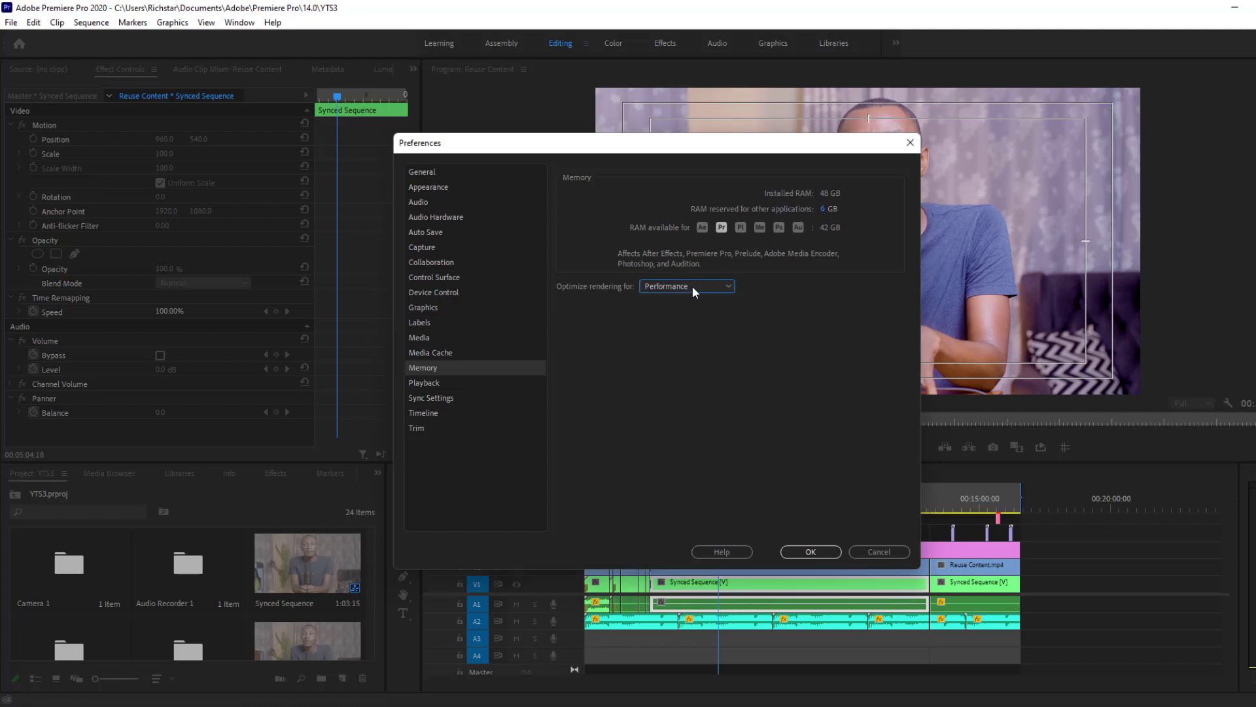
Keep Performance rendering, then browse Playback, Sync Settings, Timeline, Trim, Audio Hardware and Graphics pages.
left_click(692, 285)
left_click(753, 303)
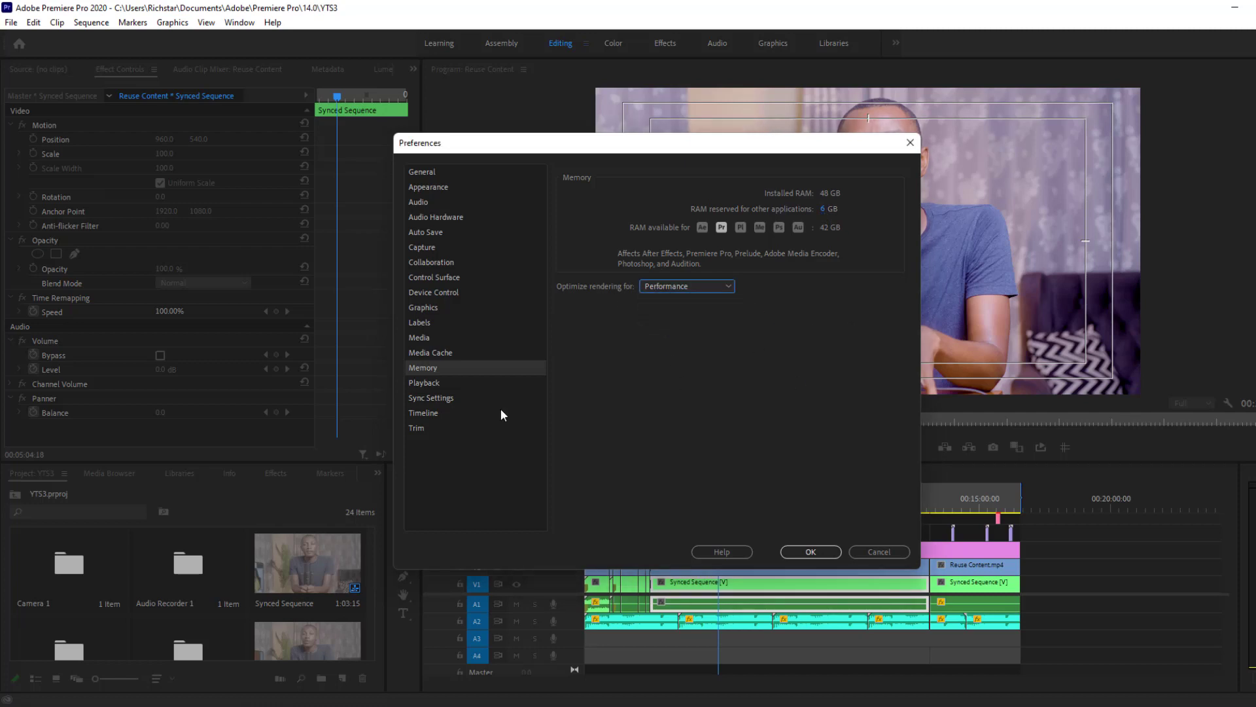
left_click(436, 385)
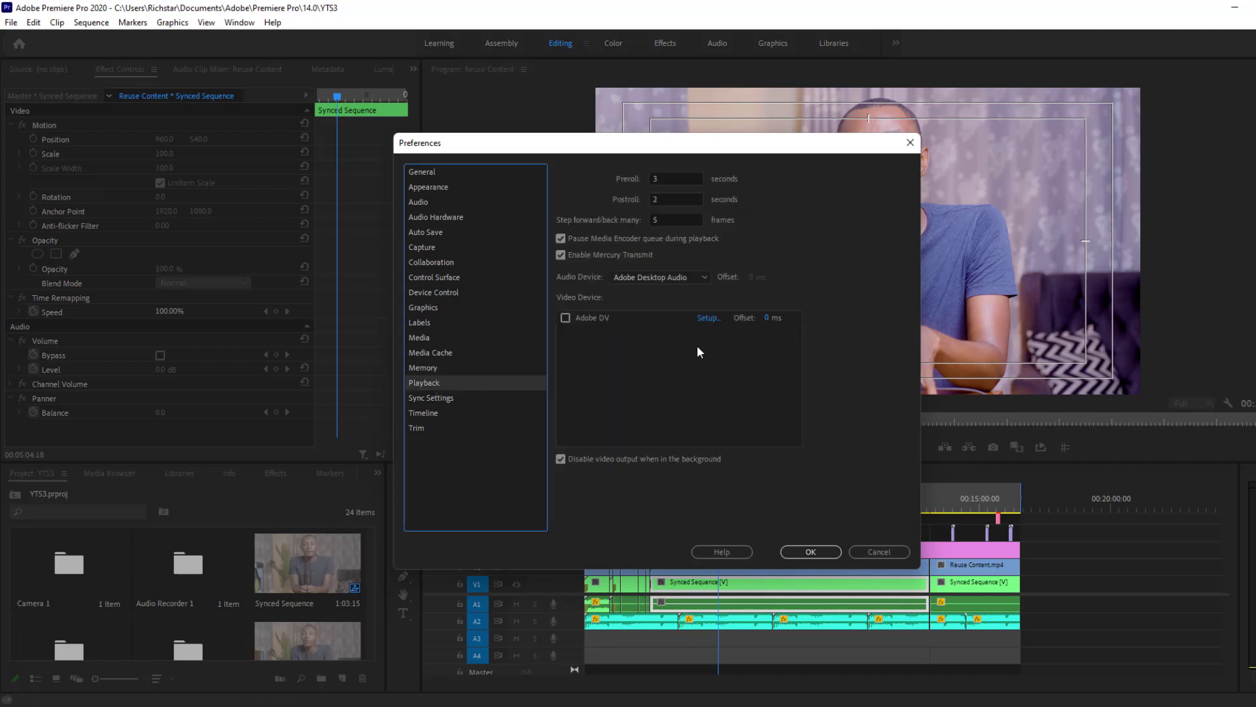
left_click(433, 398)
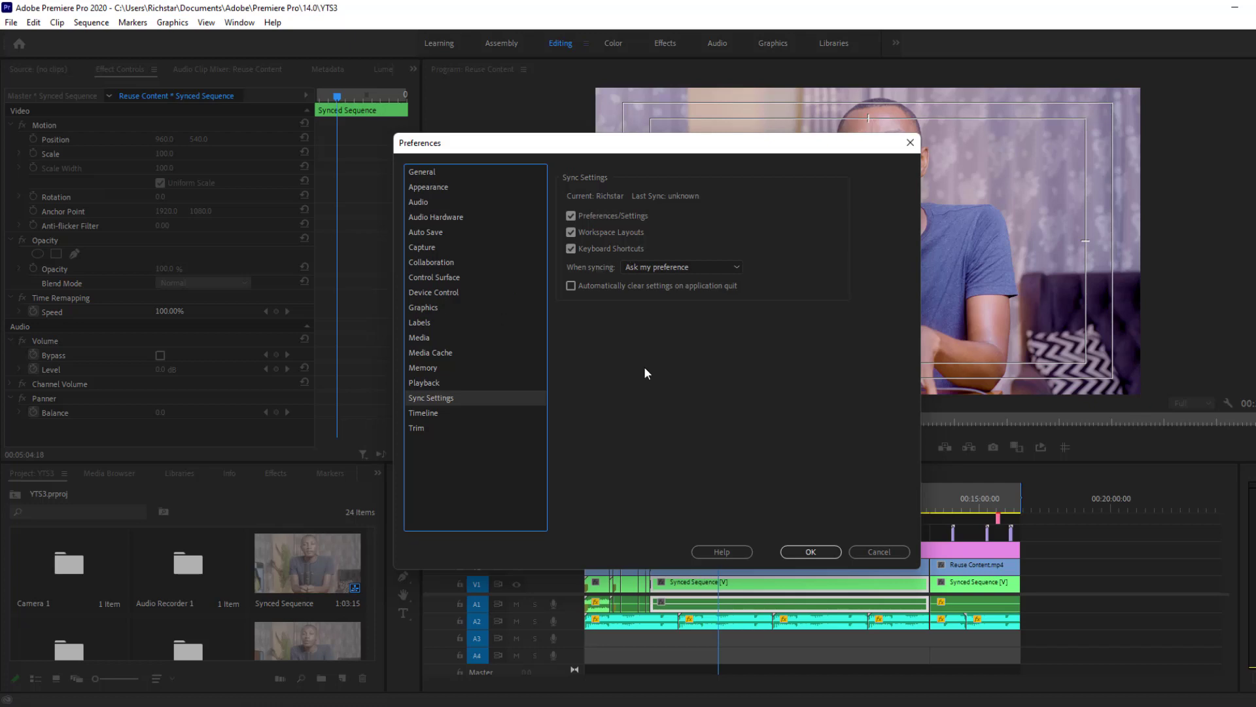
left_click(447, 414)
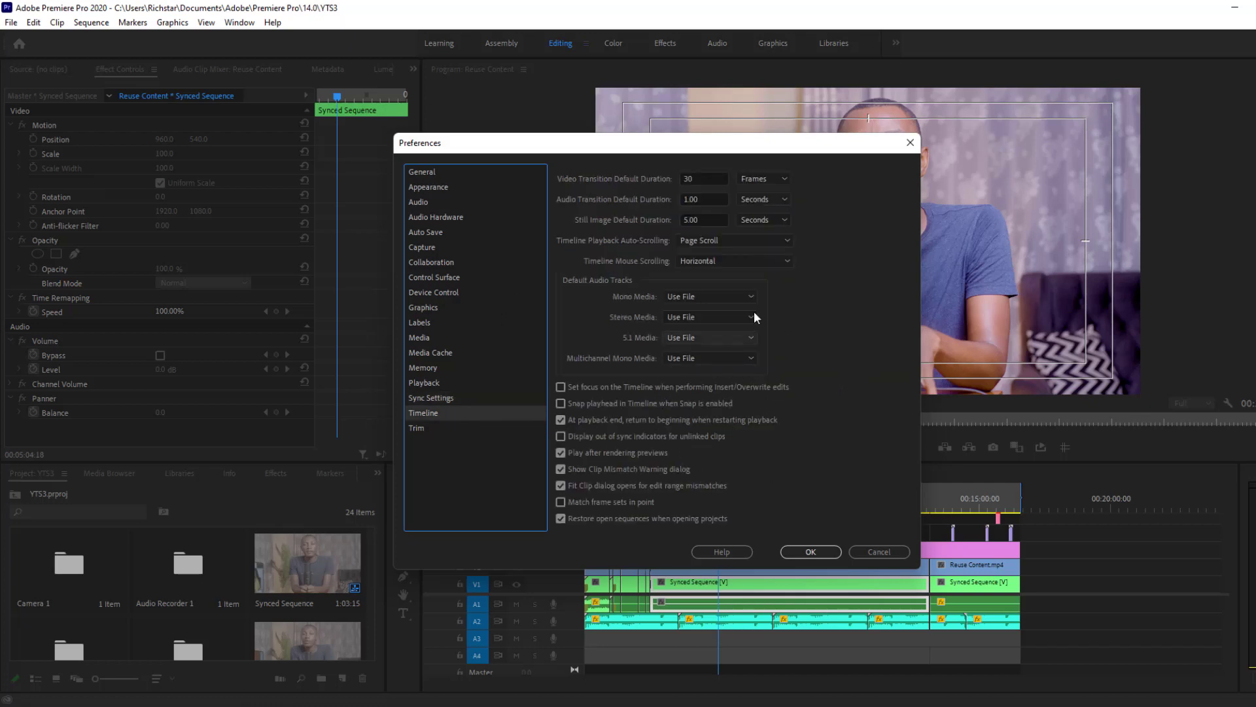
left_click(416, 429)
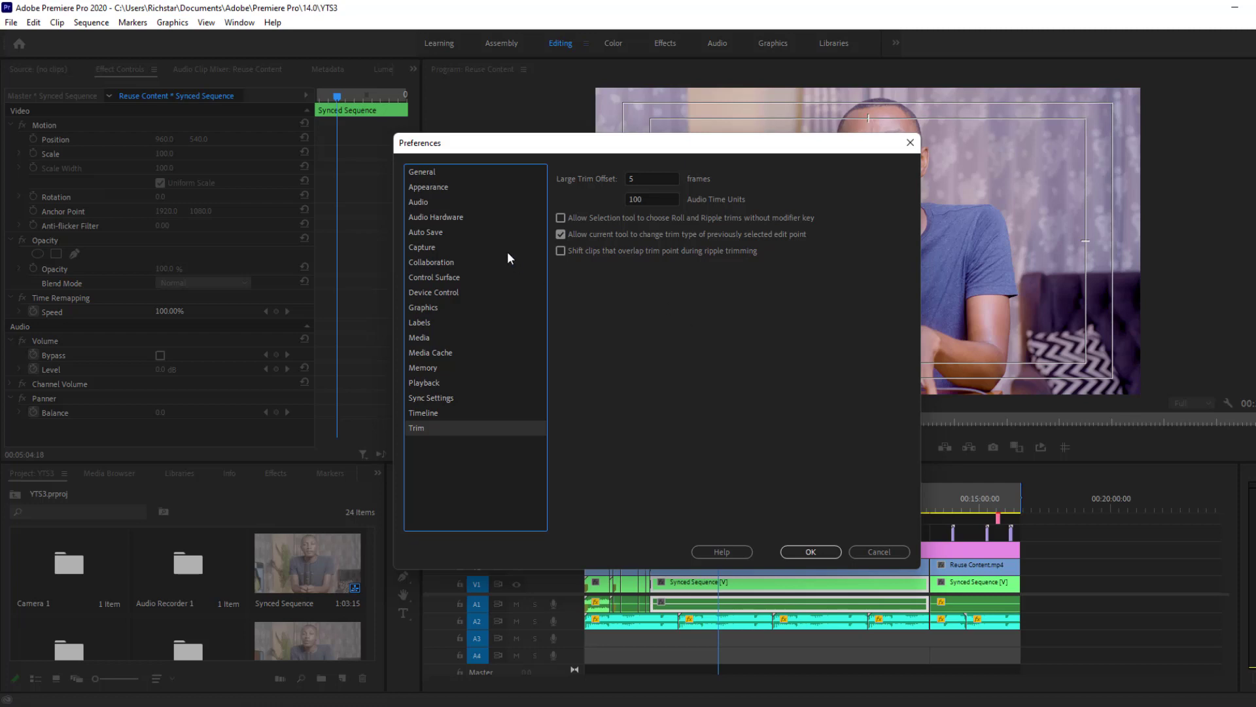
left_click(451, 219)
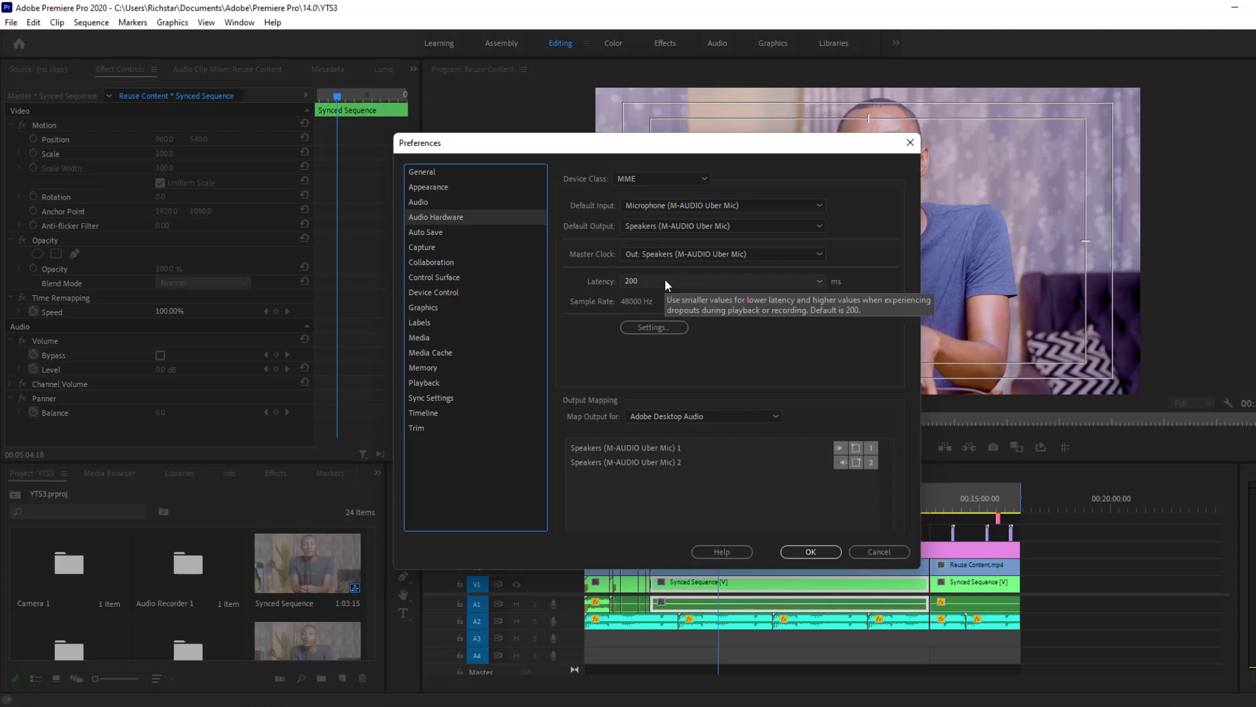
left_click(428, 307)
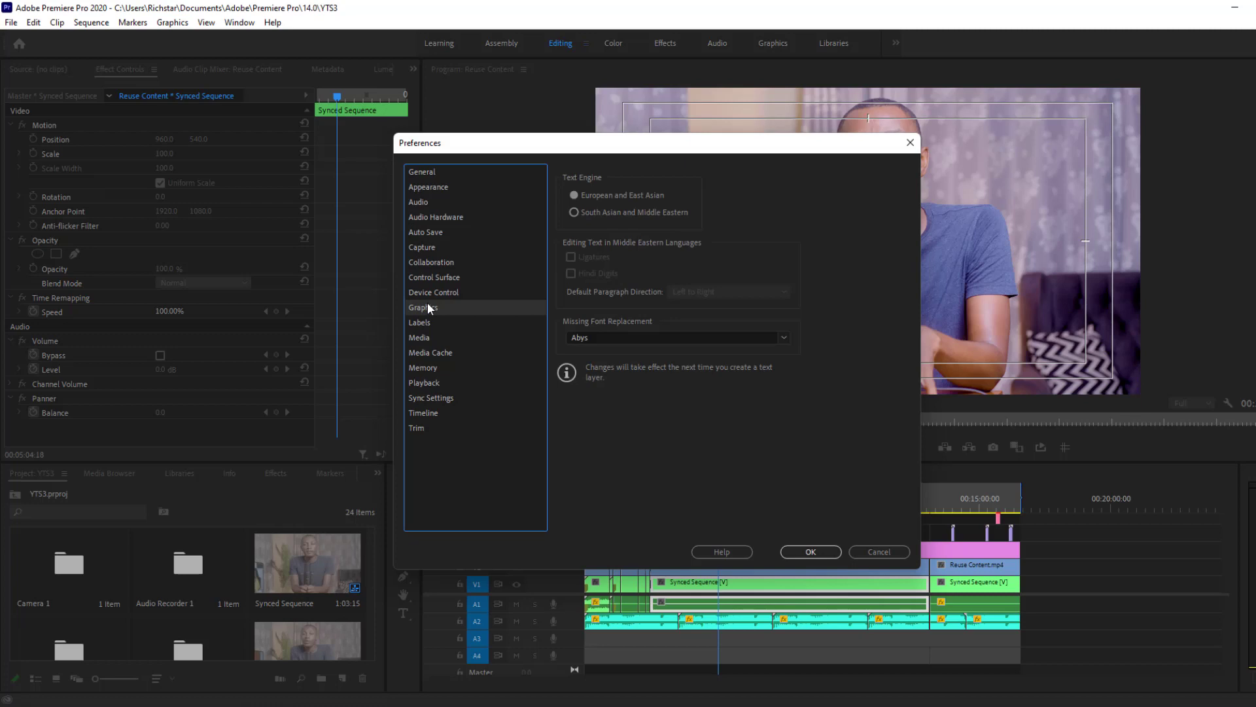
Go from Media to Media Cache to see the cache file and database locations.
left_click(429, 340)
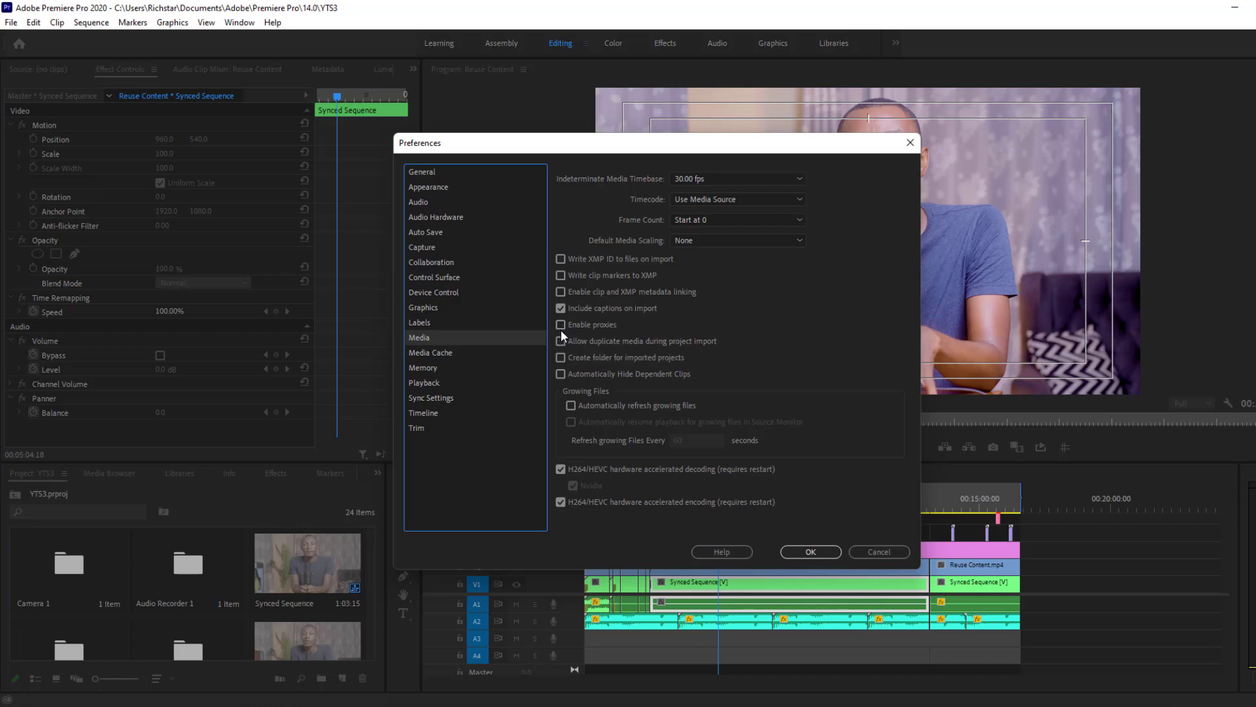
left_click(448, 358)
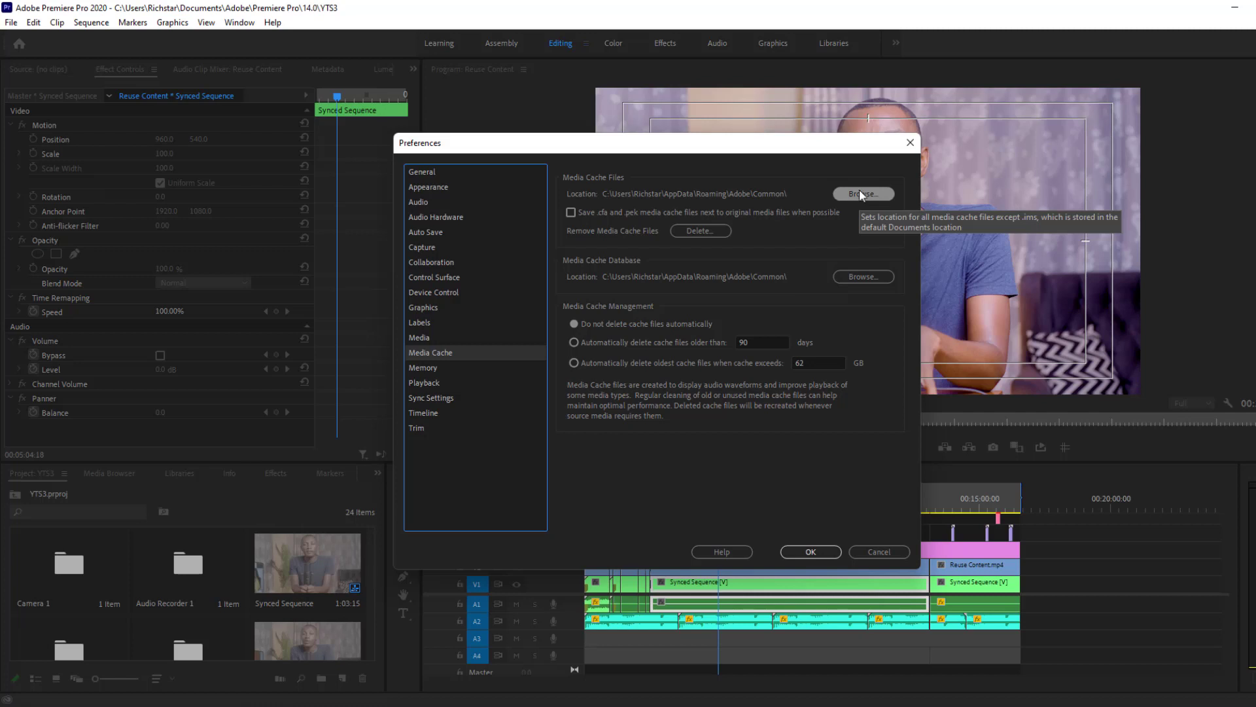
left_click(860, 194)
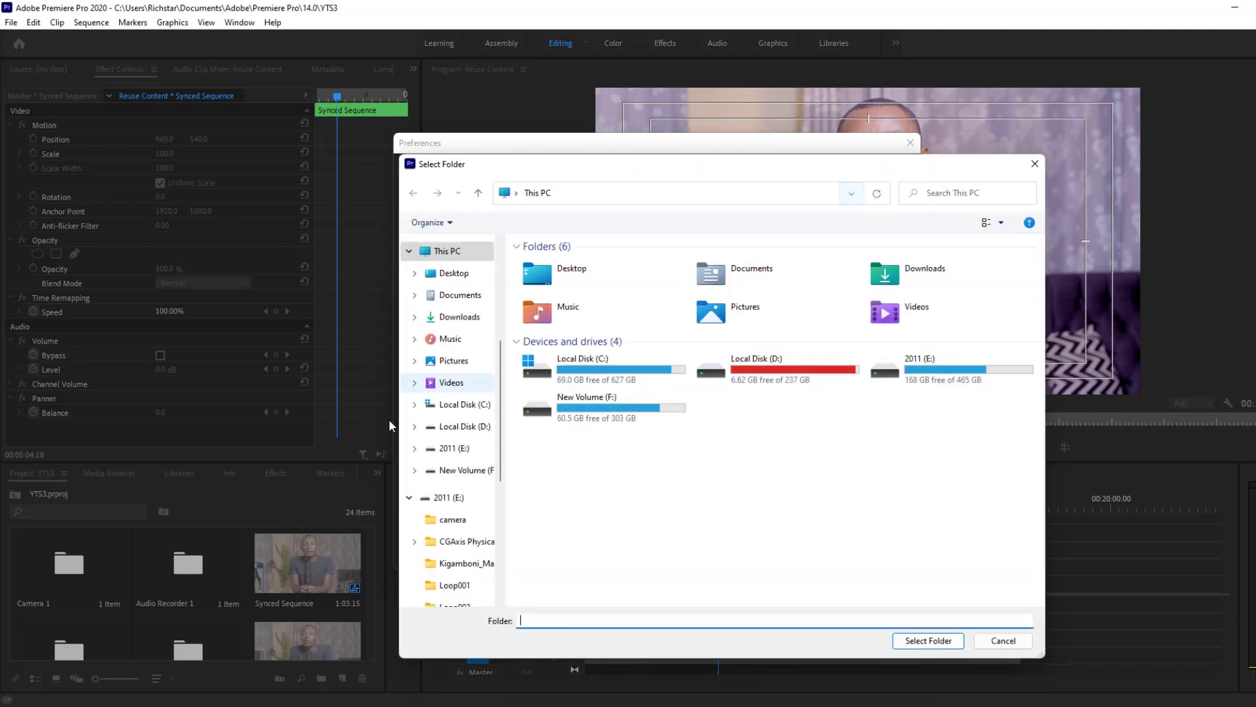
left_click(440, 499)
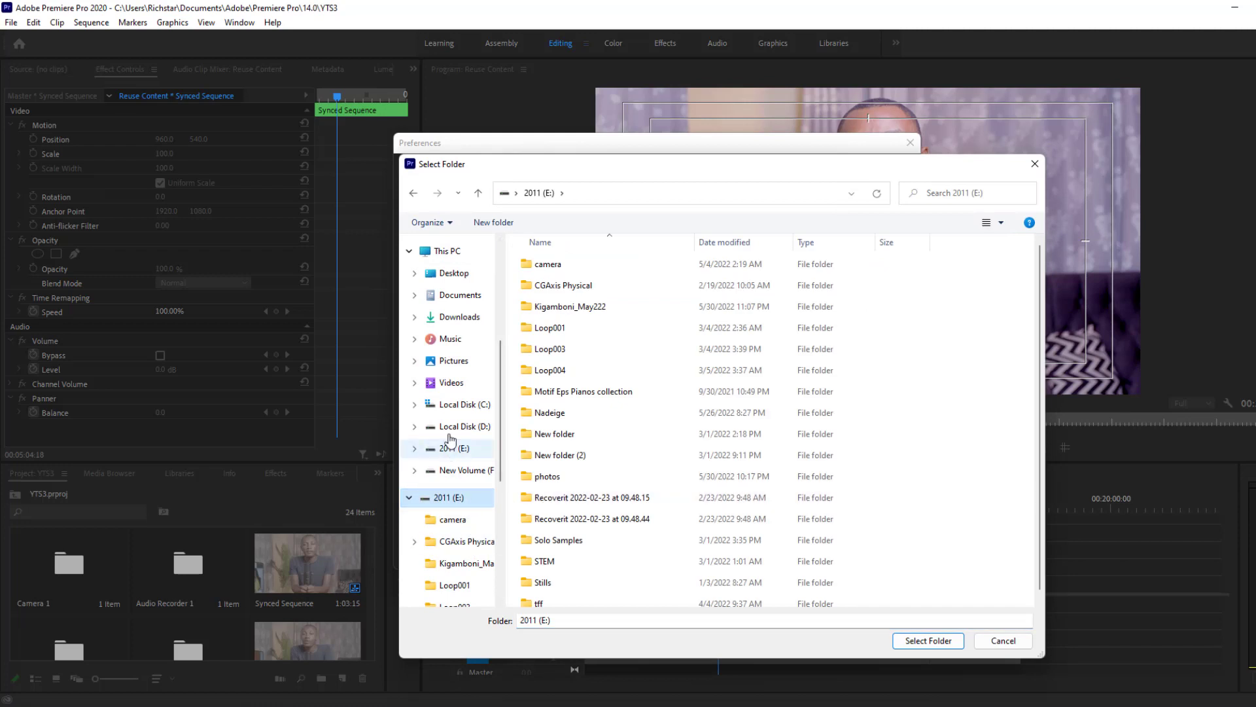
scroll(453, 364, "up", 1)
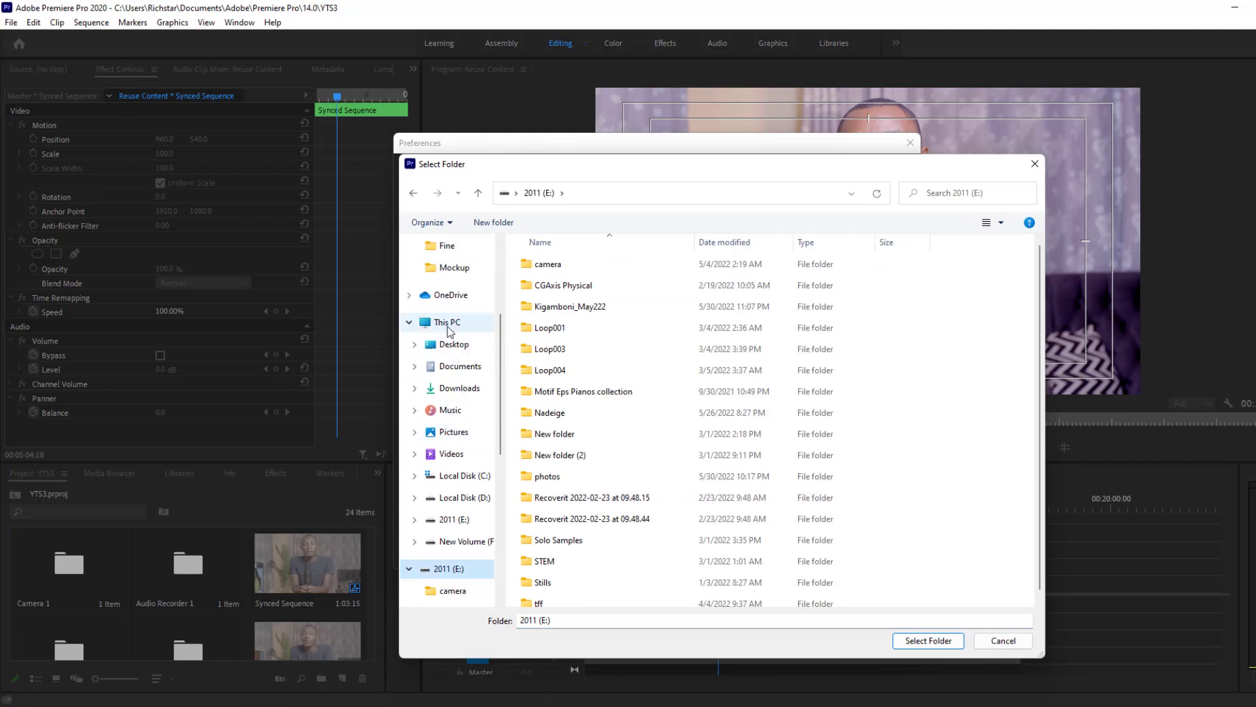
left_click(448, 322)
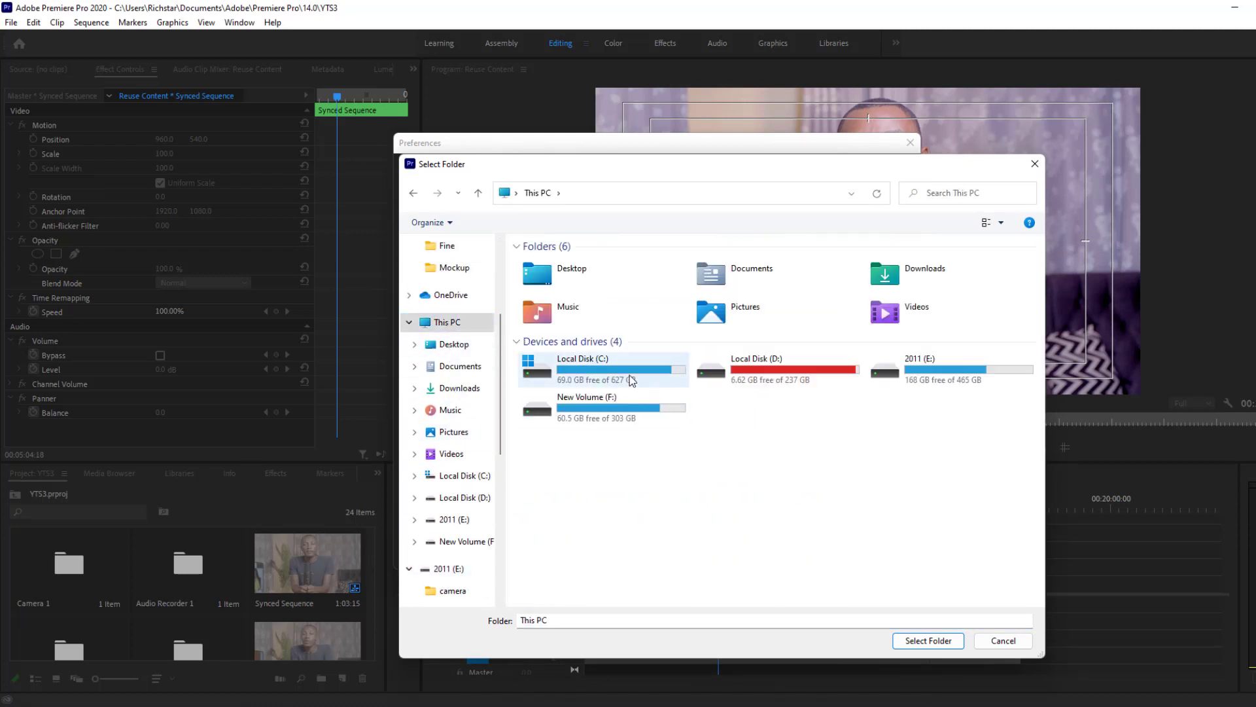
left_click(629, 375)
left_click(787, 378)
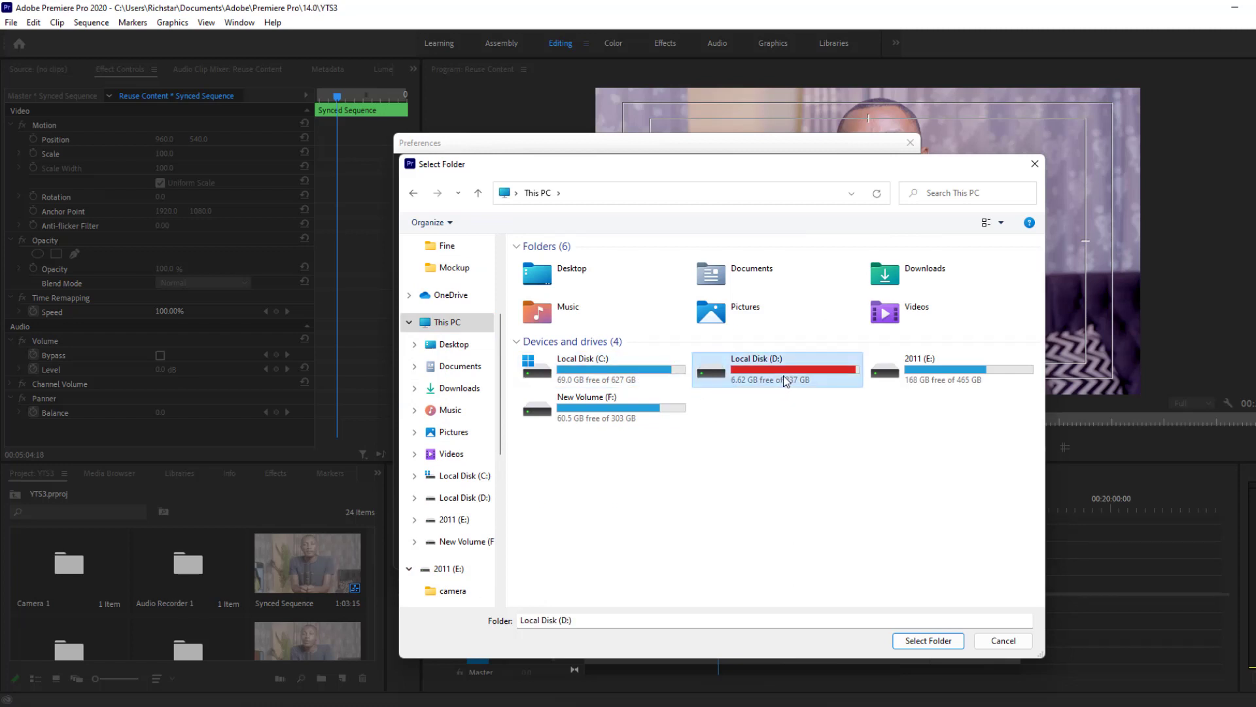
left_click(926, 378)
left_click(617, 418)
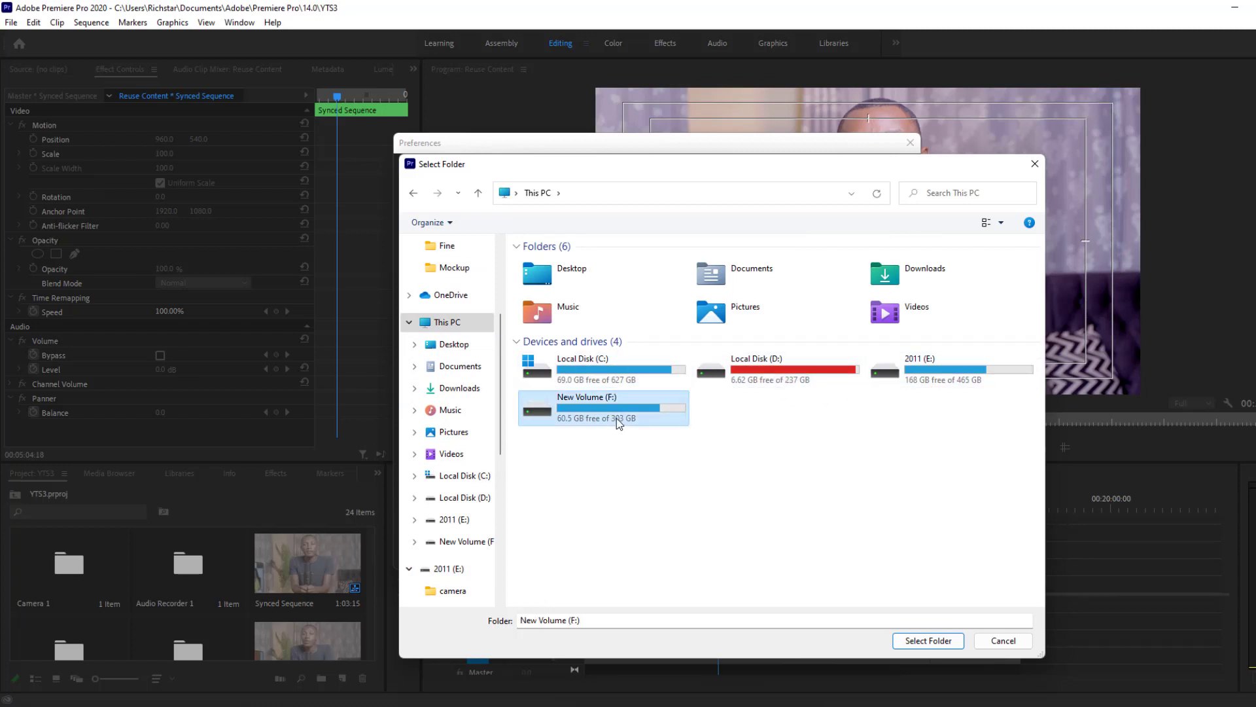
left_click(962, 383)
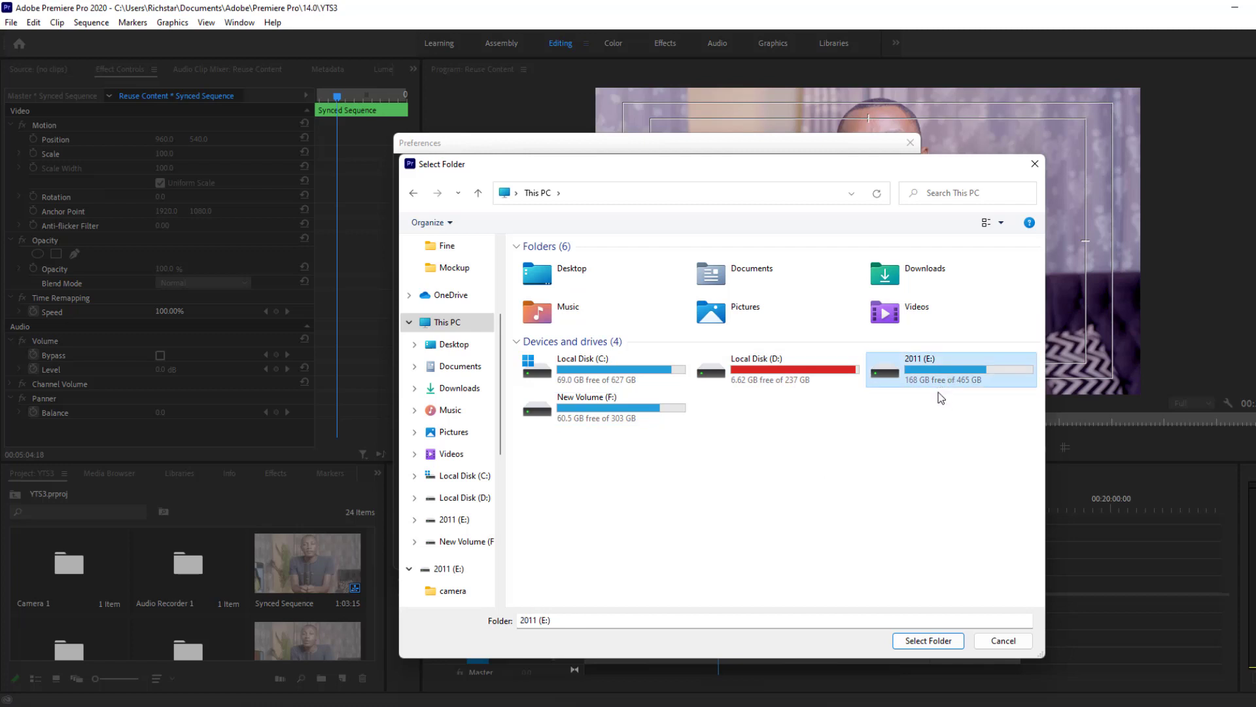
left_click(567, 388)
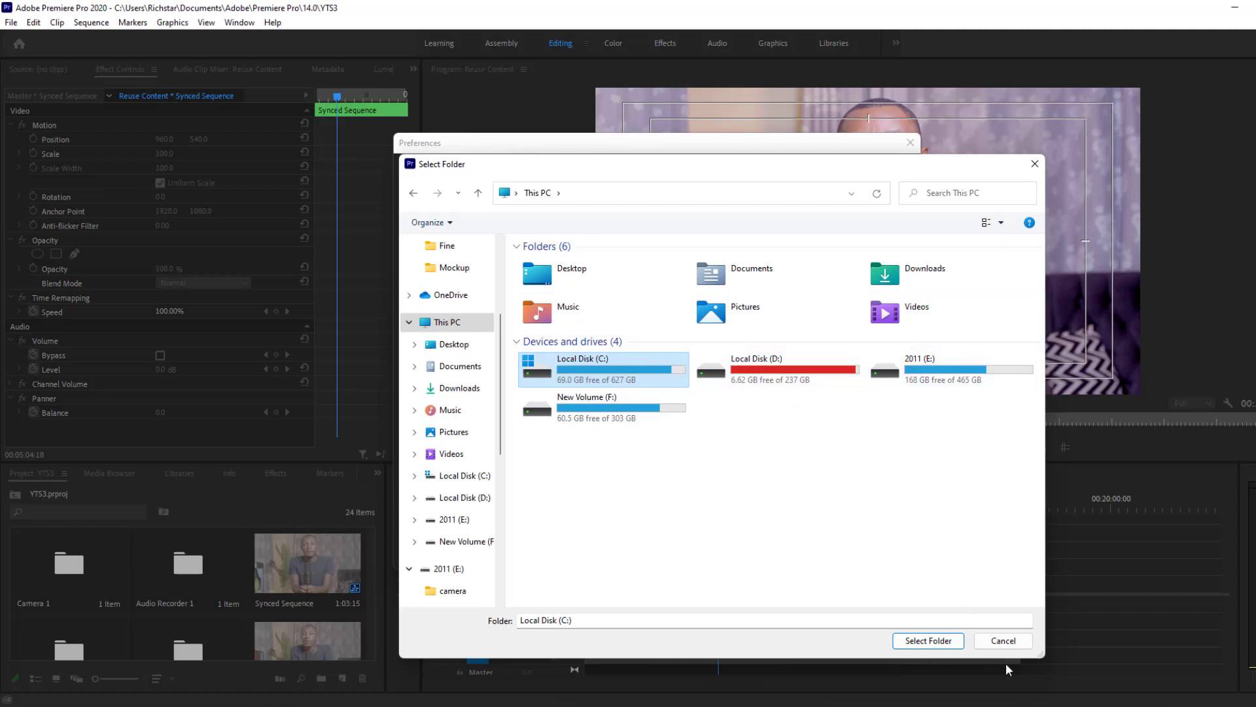
left_click(956, 383)
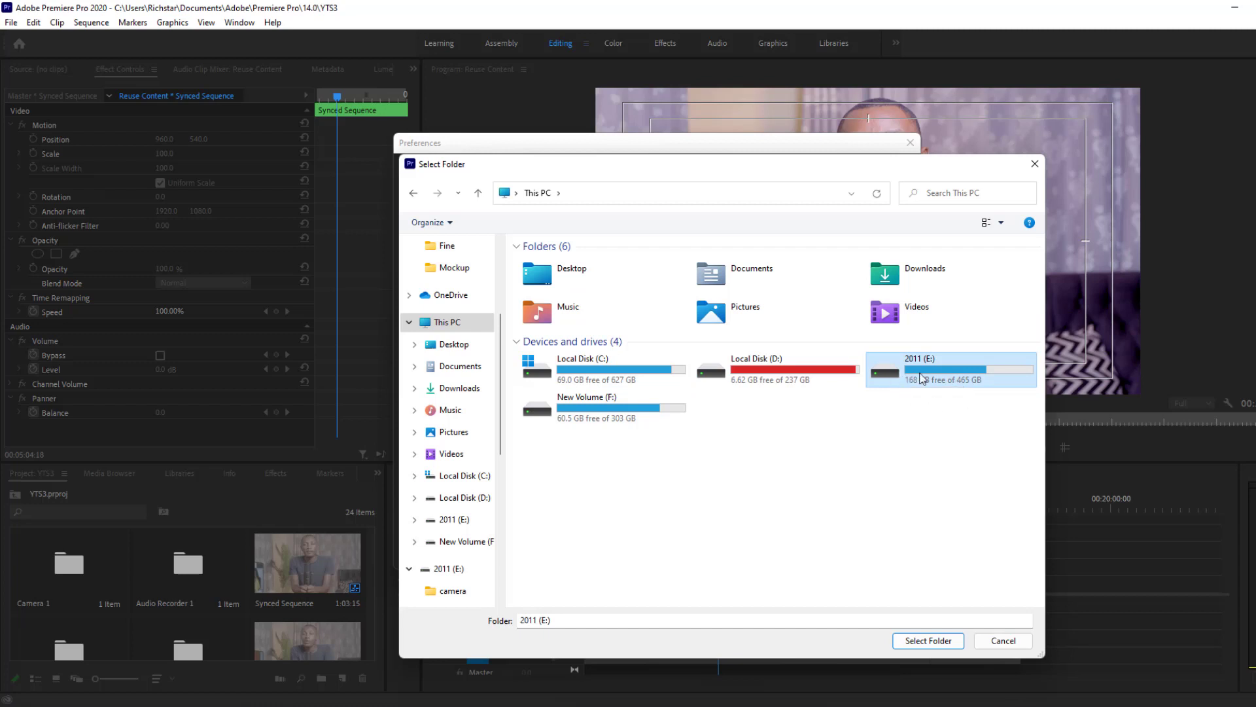
left_click(582, 422)
left_click(804, 370)
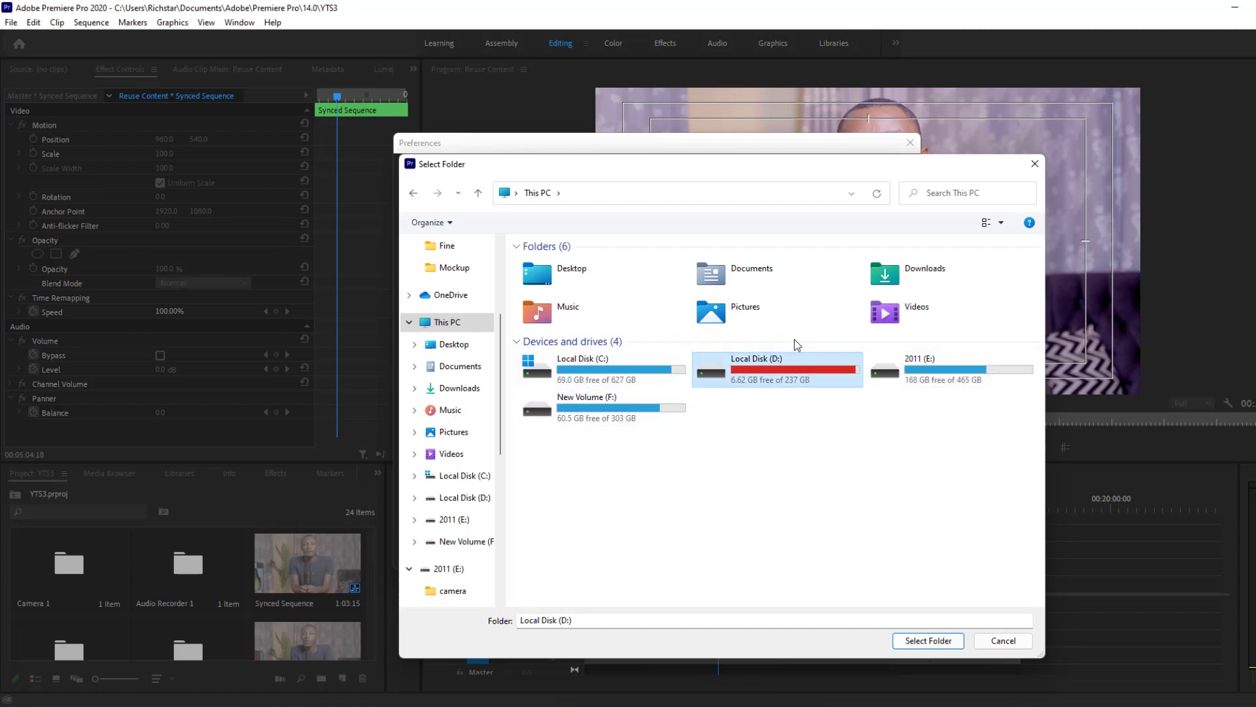
left_click(852, 431)
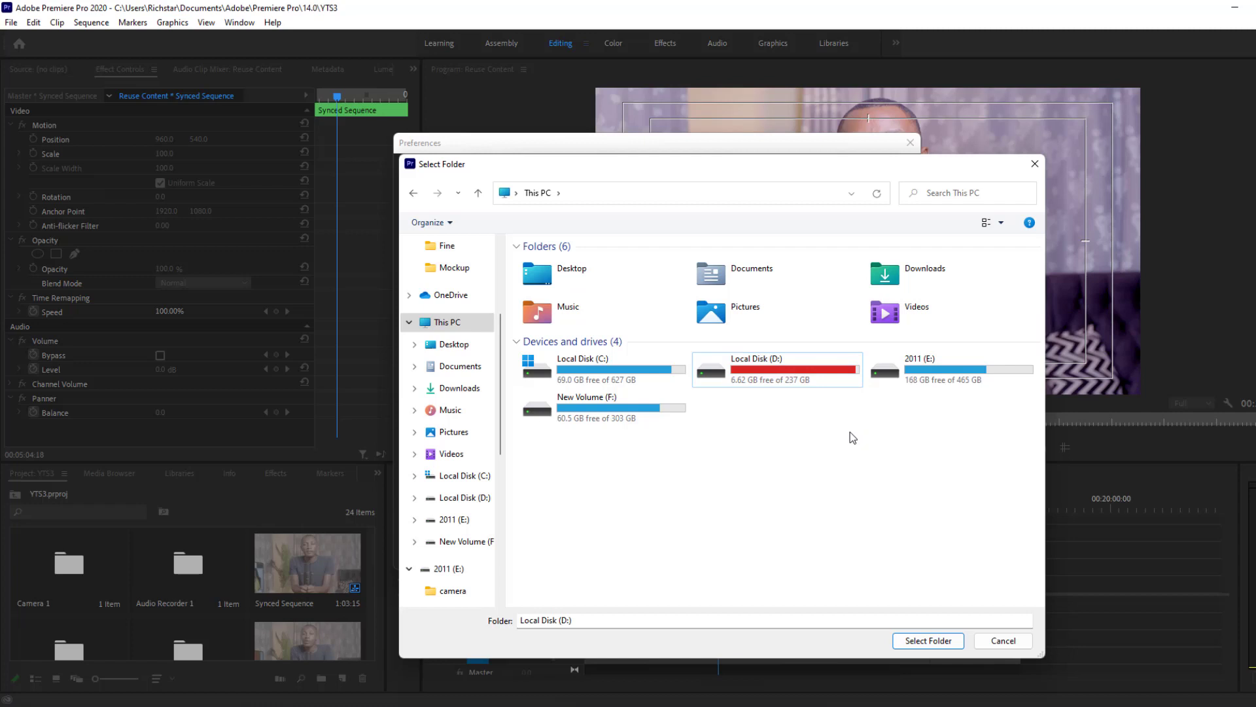
double_click(597, 411)
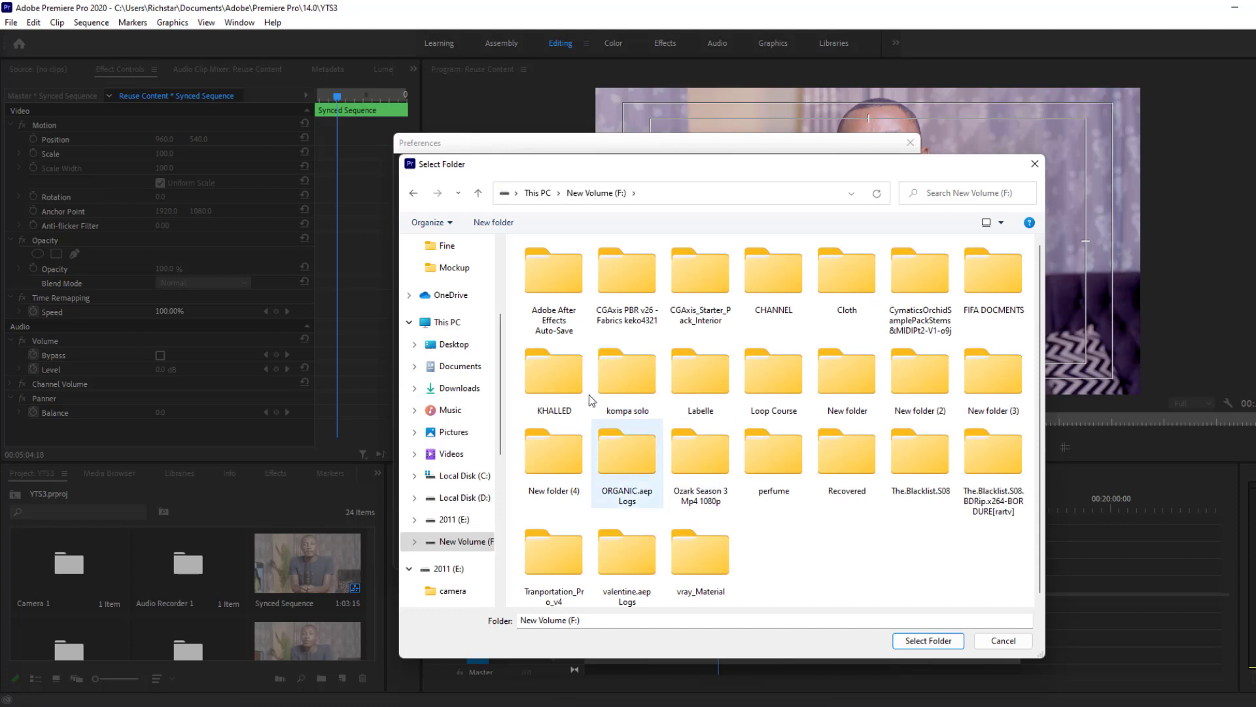
left_click(479, 193)
double_click(912, 369)
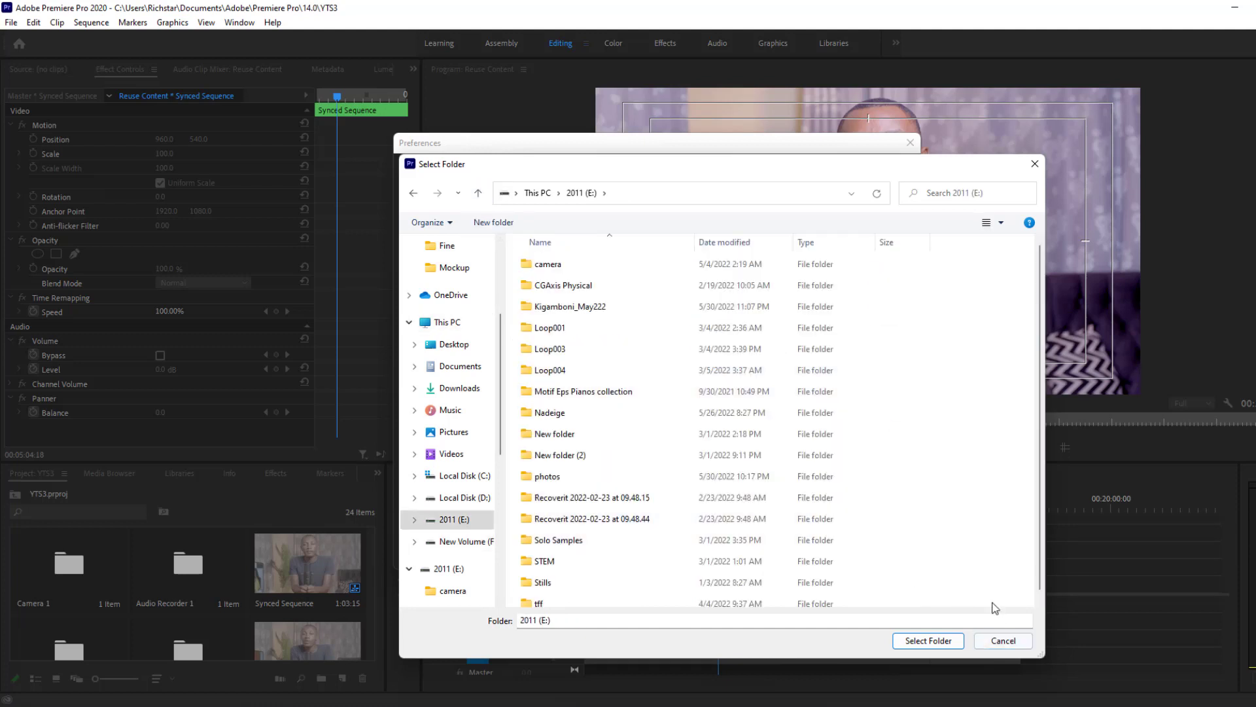
left_click(994, 643)
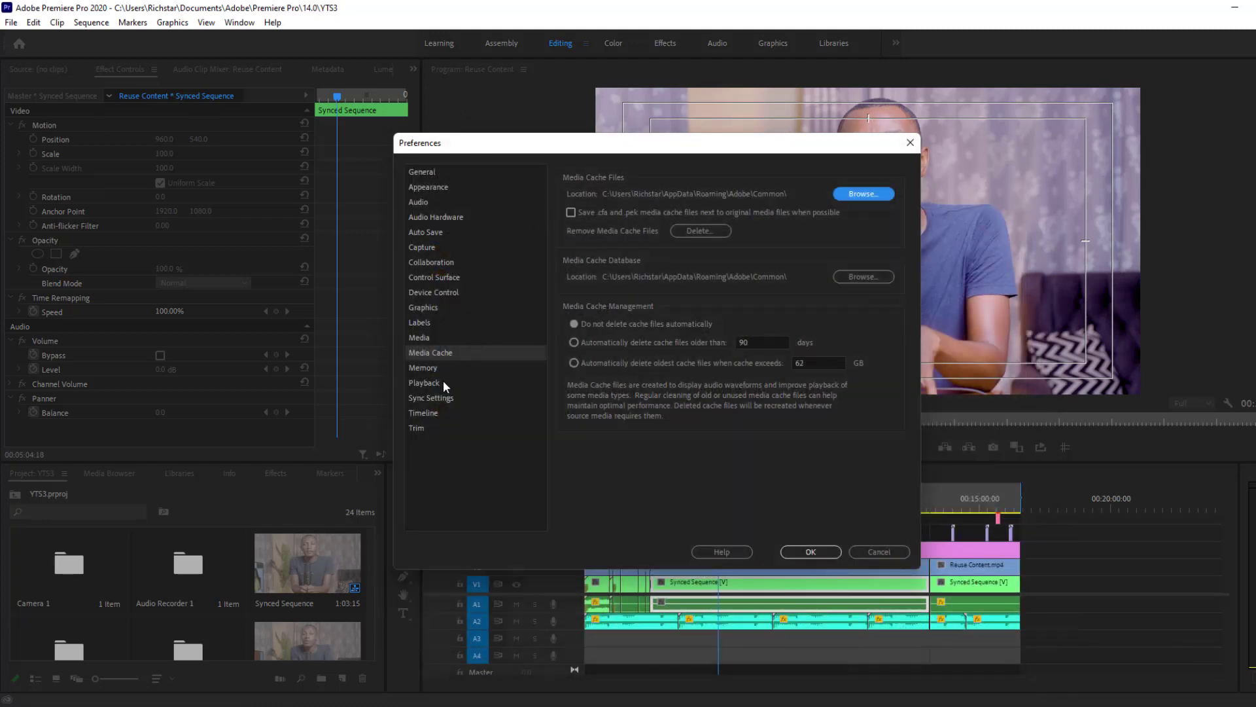
Confirm rendering is optimized for Performance on the Memory page and apply the preferences.
left_click(432, 368)
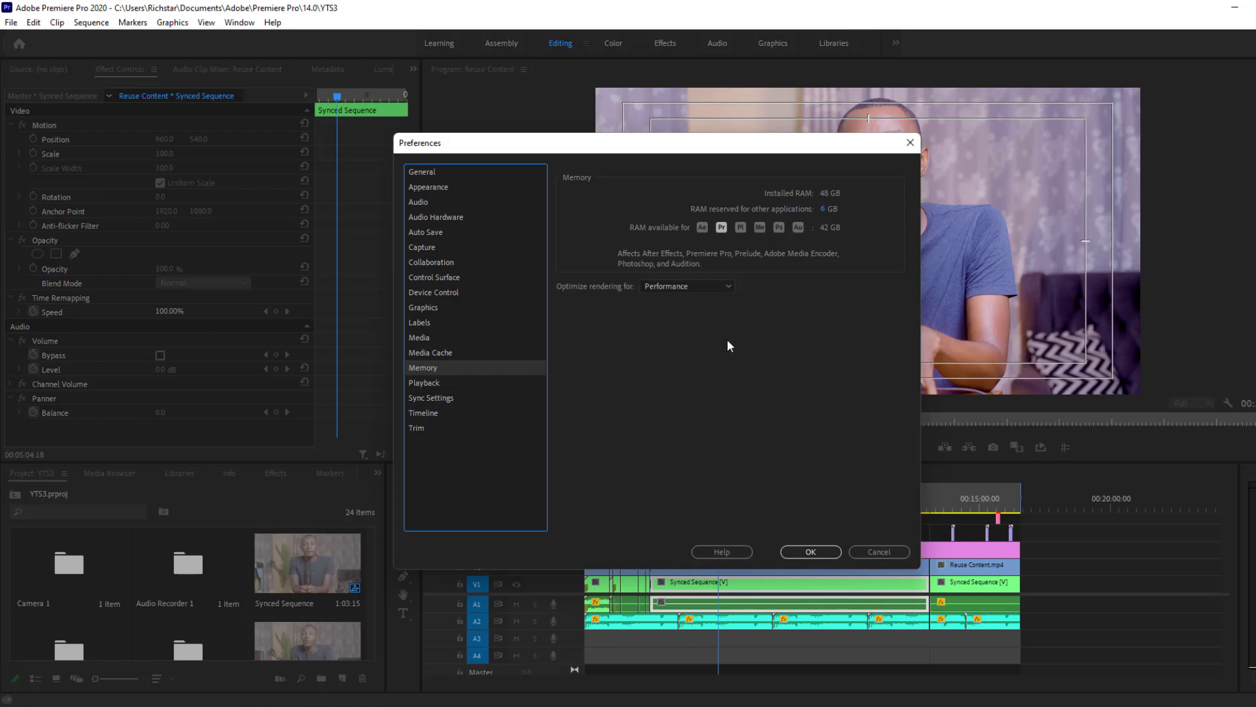
left_click(812, 551)
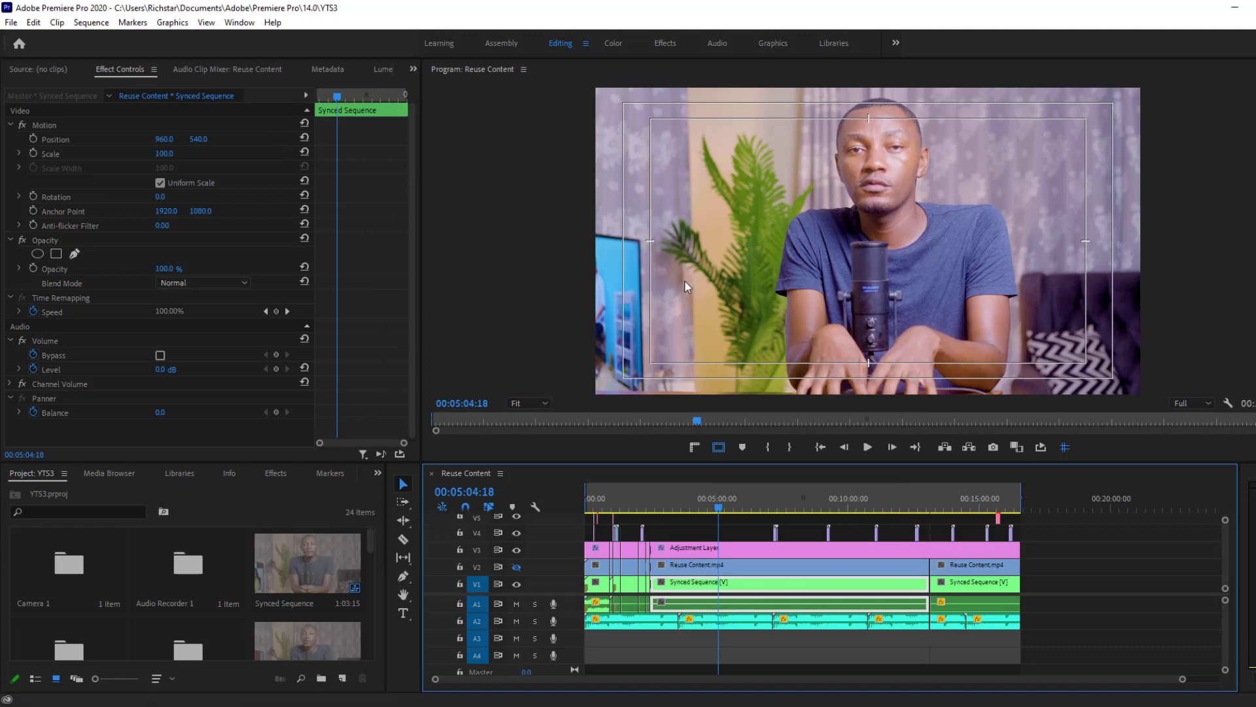
Open the project's General settings on the Scratch Disks page.
left_click(12, 21)
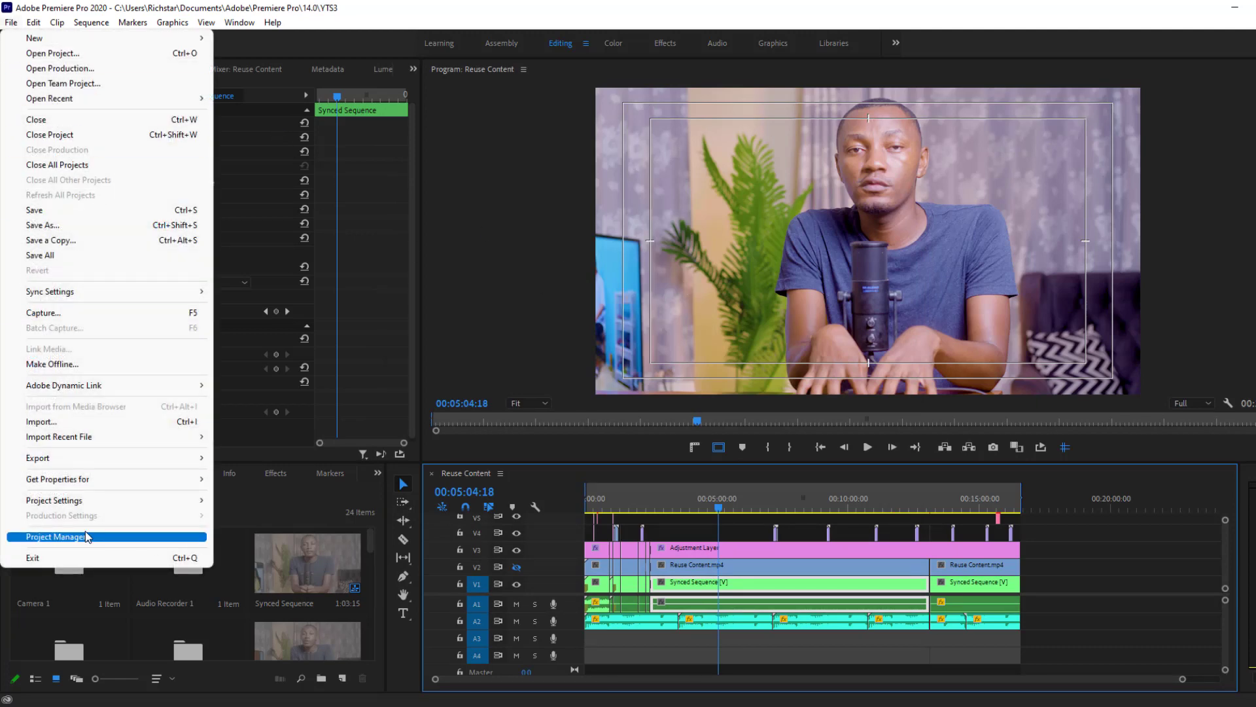
mouse_move(104, 500)
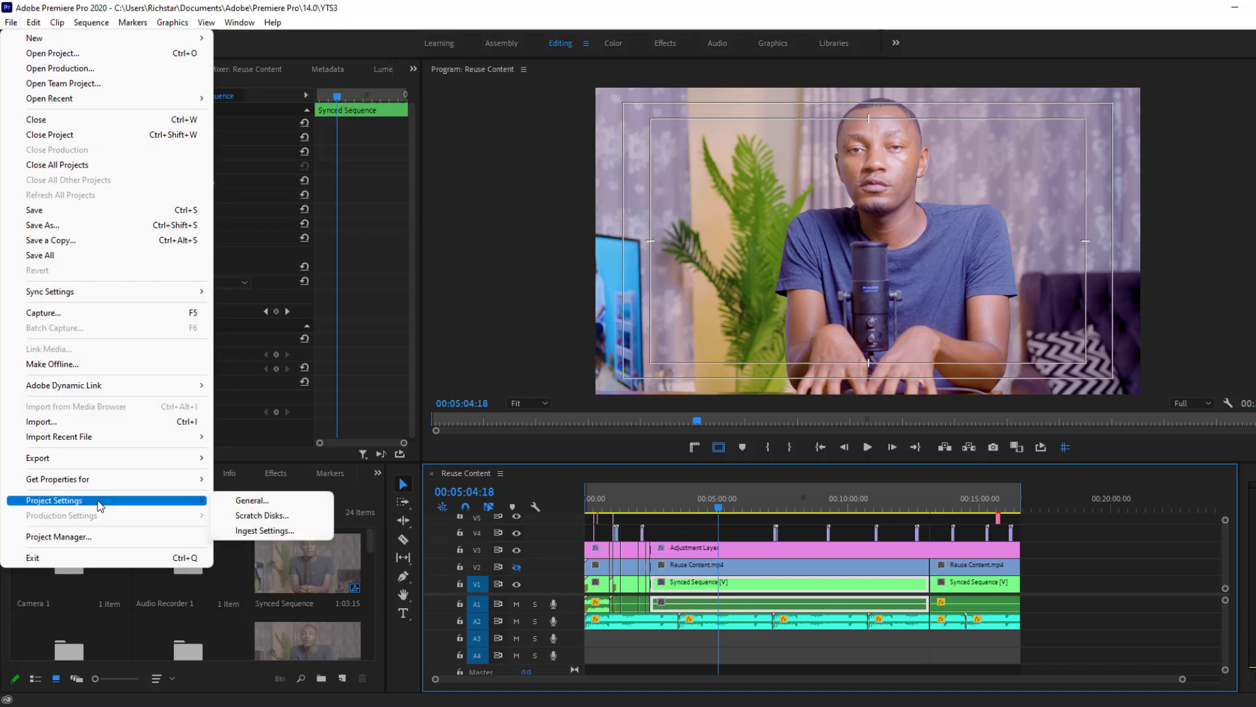
left_click(257, 502)
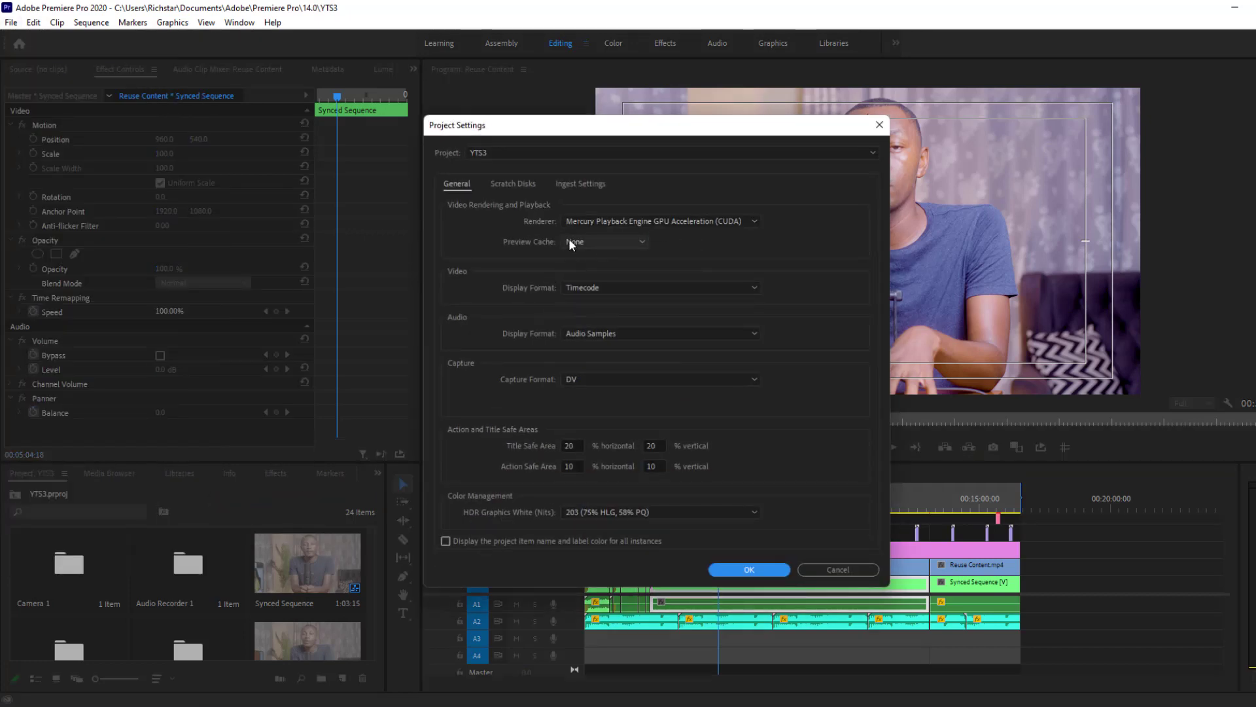
left_click(535, 186)
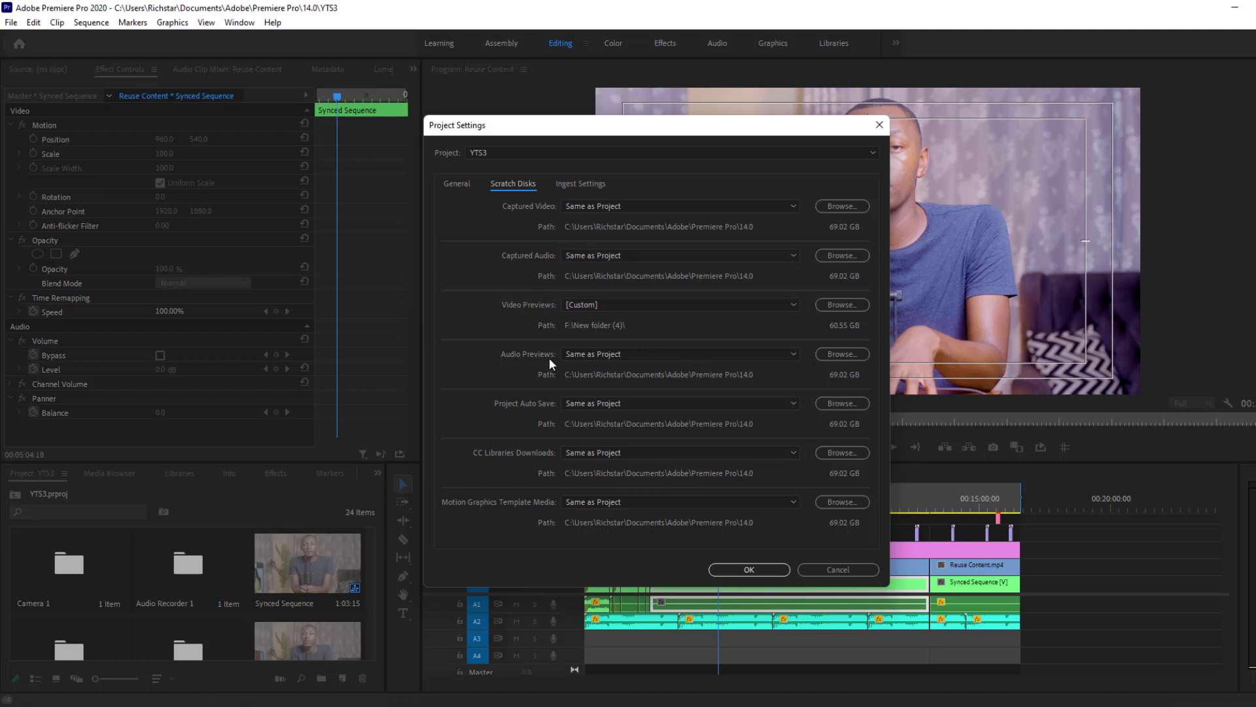
Set Audio Previews to a custom location on New Volume (F:).
left_click(696, 354)
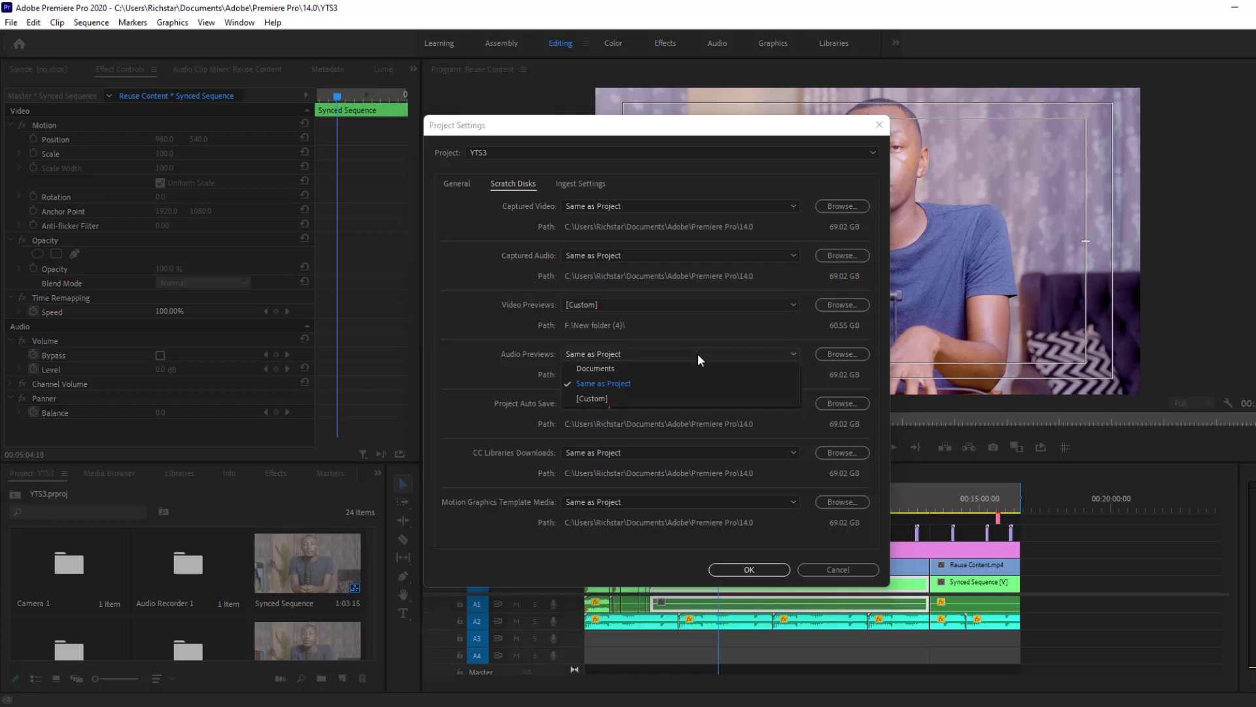
left_click(607, 399)
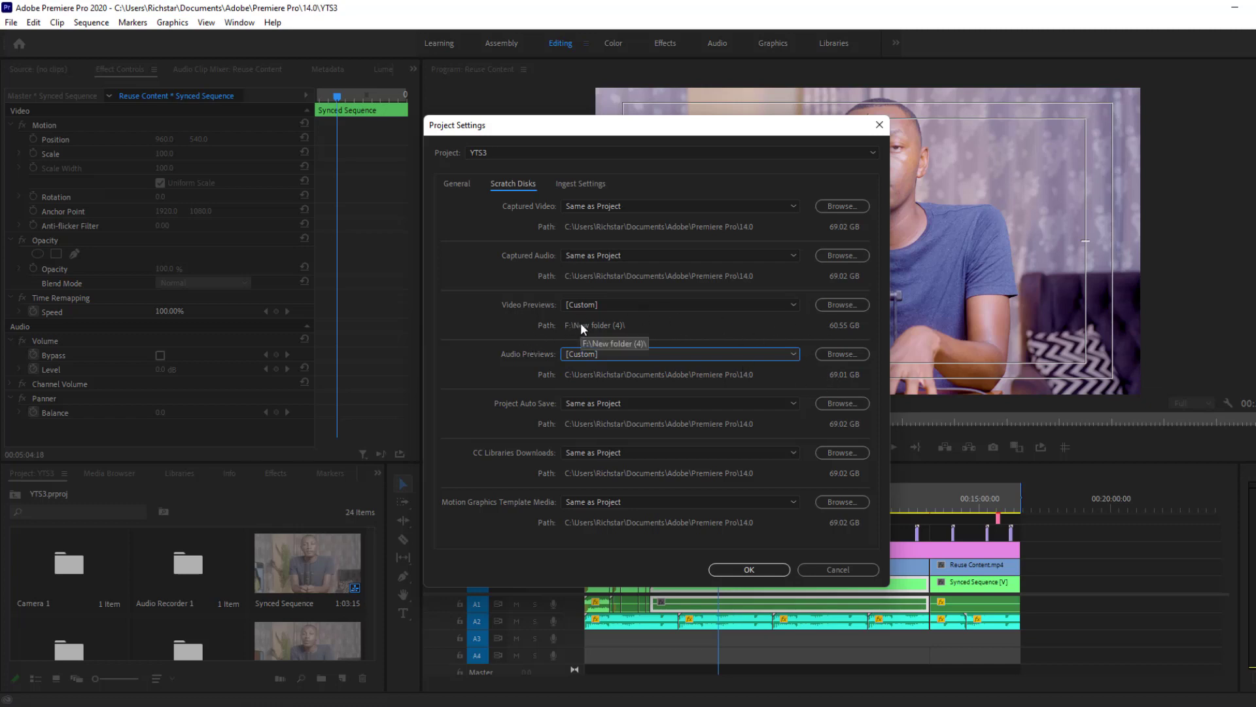
left_click(856, 354)
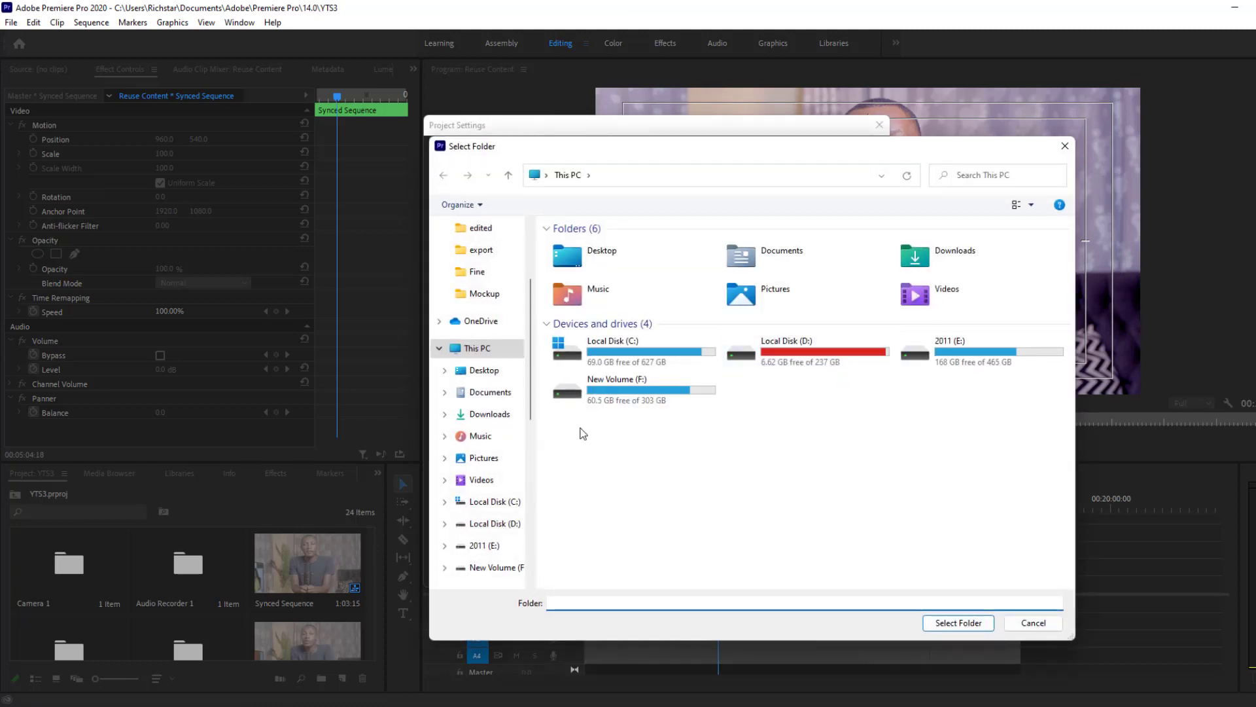
double_click(637, 404)
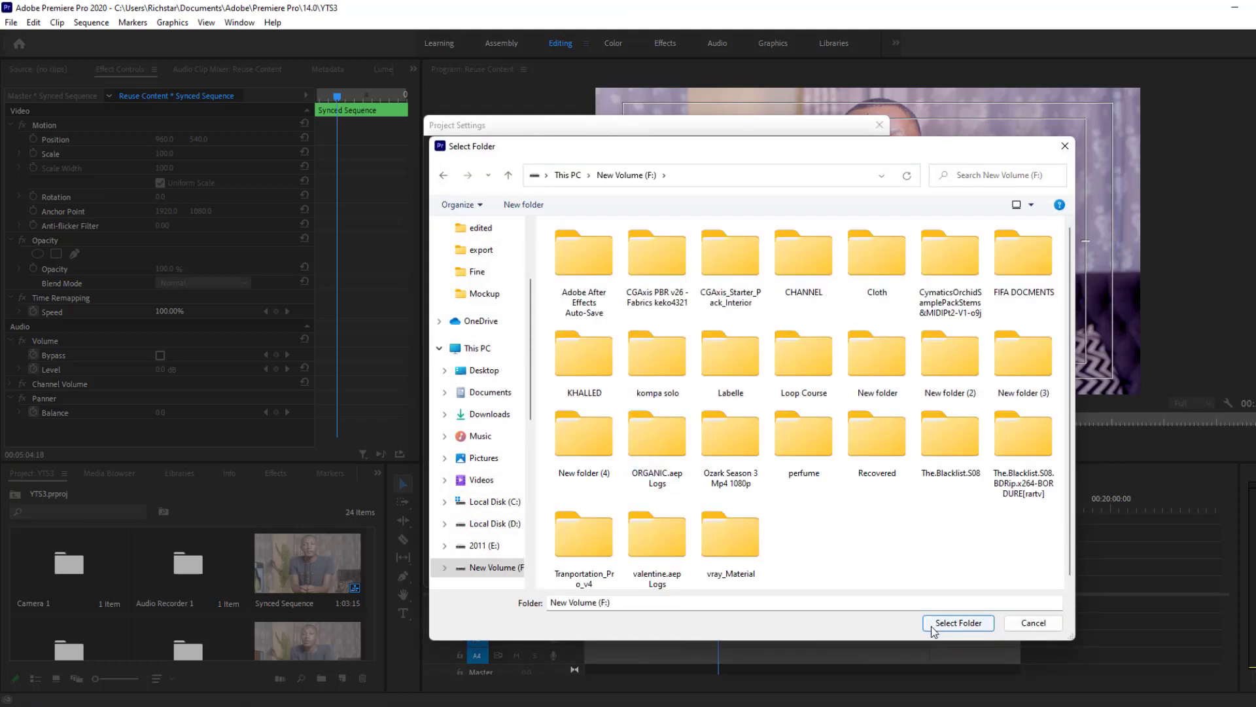
left_click(957, 622)
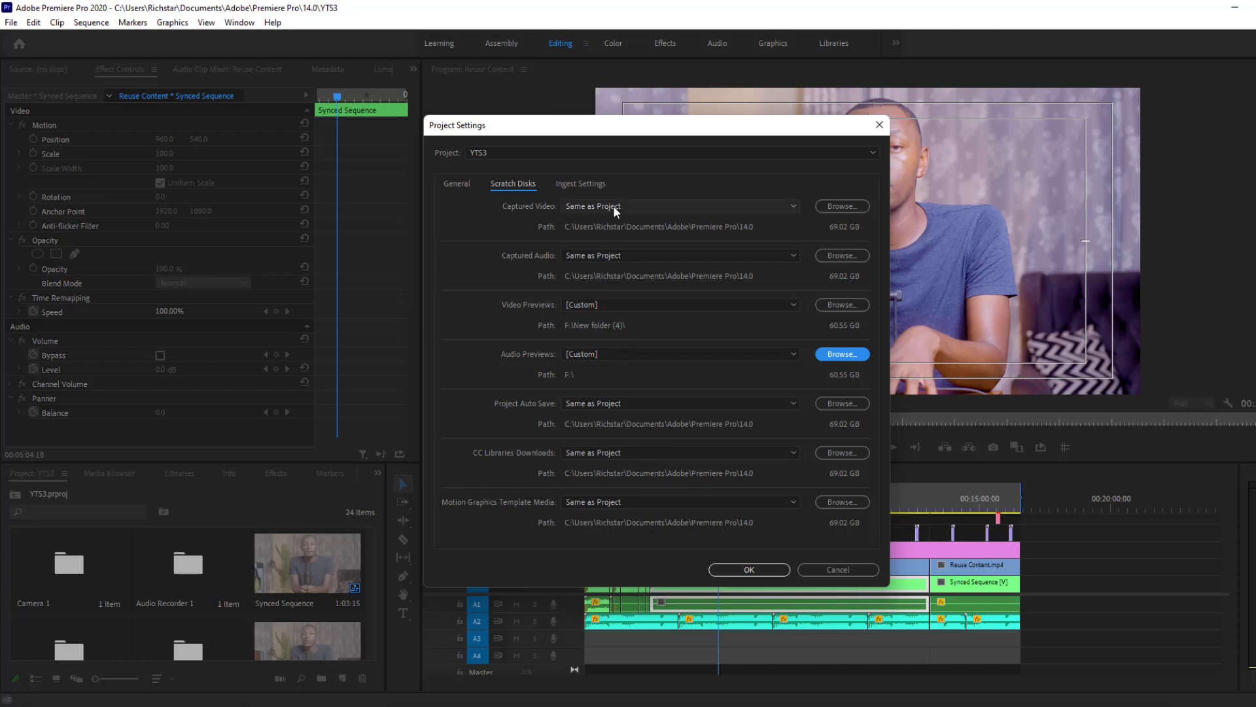
Glance at Ingest Settings, return to Scratch Disks, and apply the project settings.
left_click(593, 183)
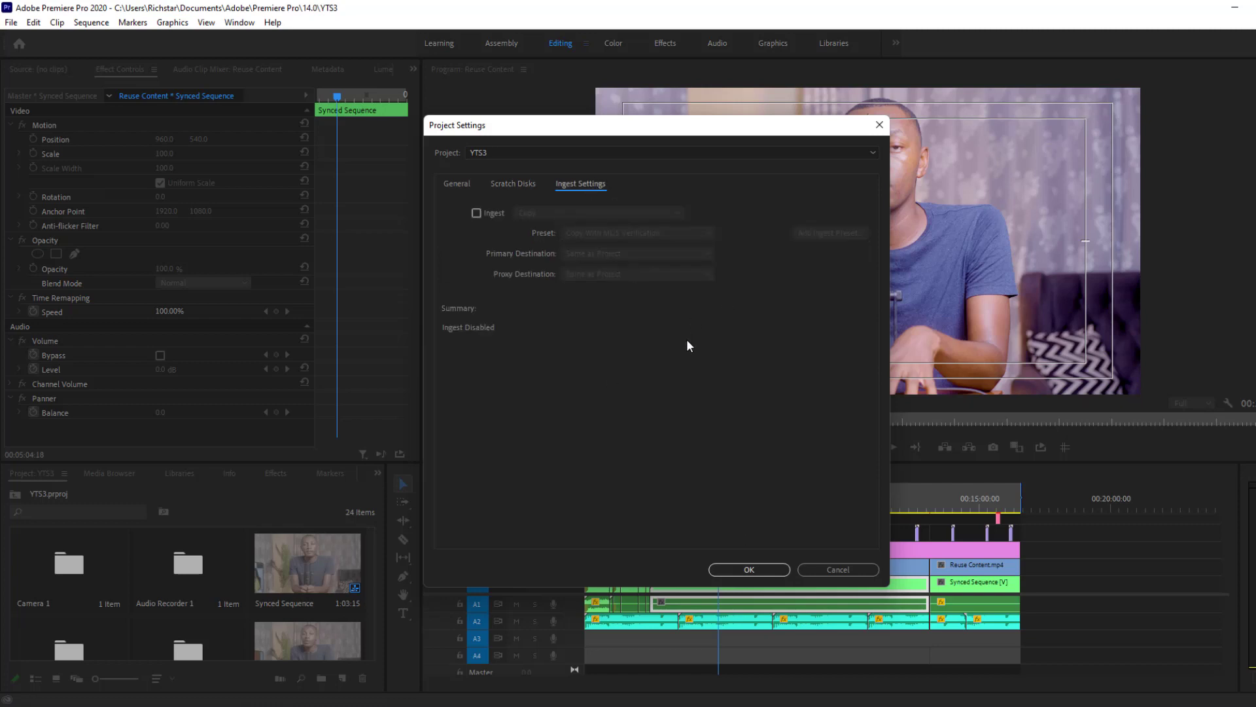
left_click(520, 185)
left_click(741, 569)
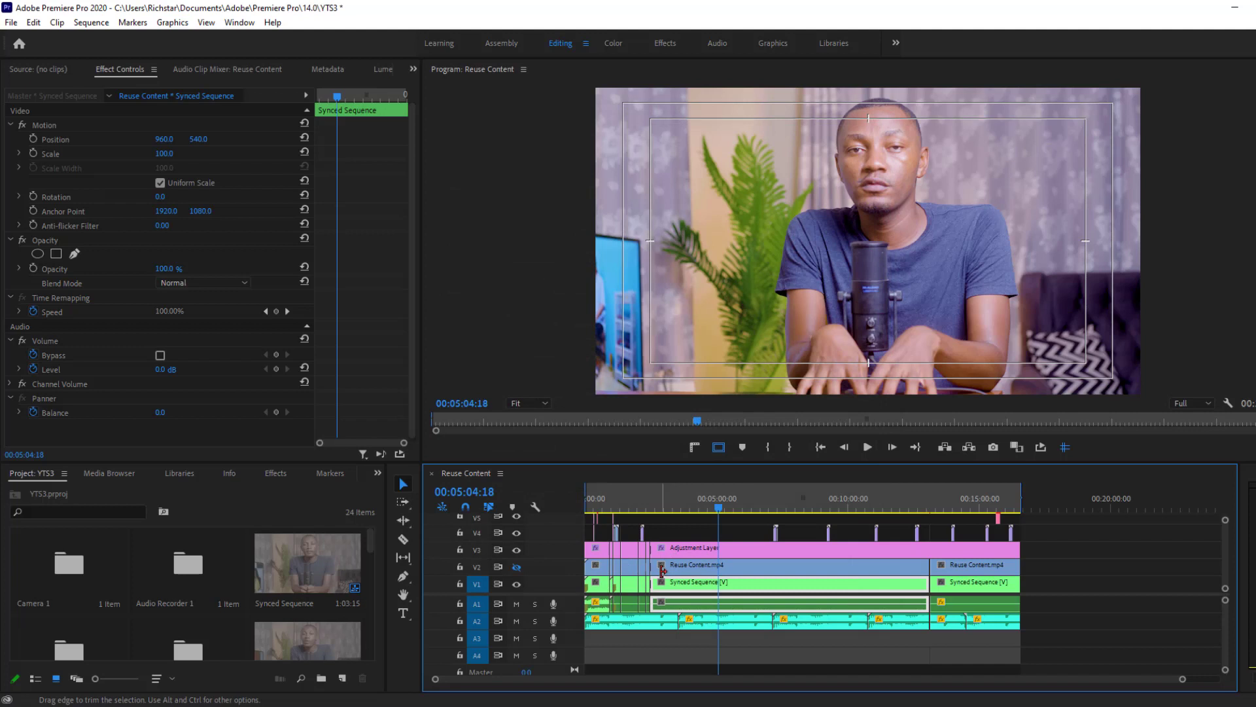
Play the Reuse Content sequence in two short bursts, stopping at 00:05:06:21.
left_click(870, 451)
left_click(871, 449)
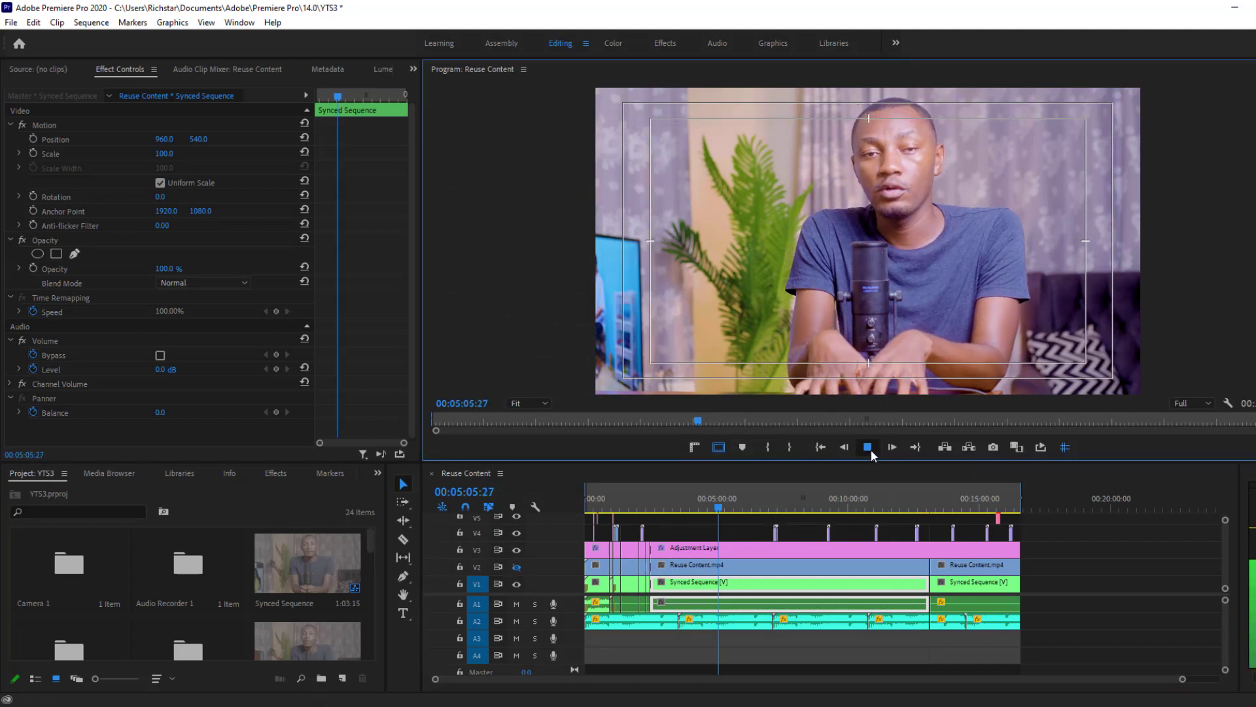
left_click(870, 450)
left_click(870, 449)
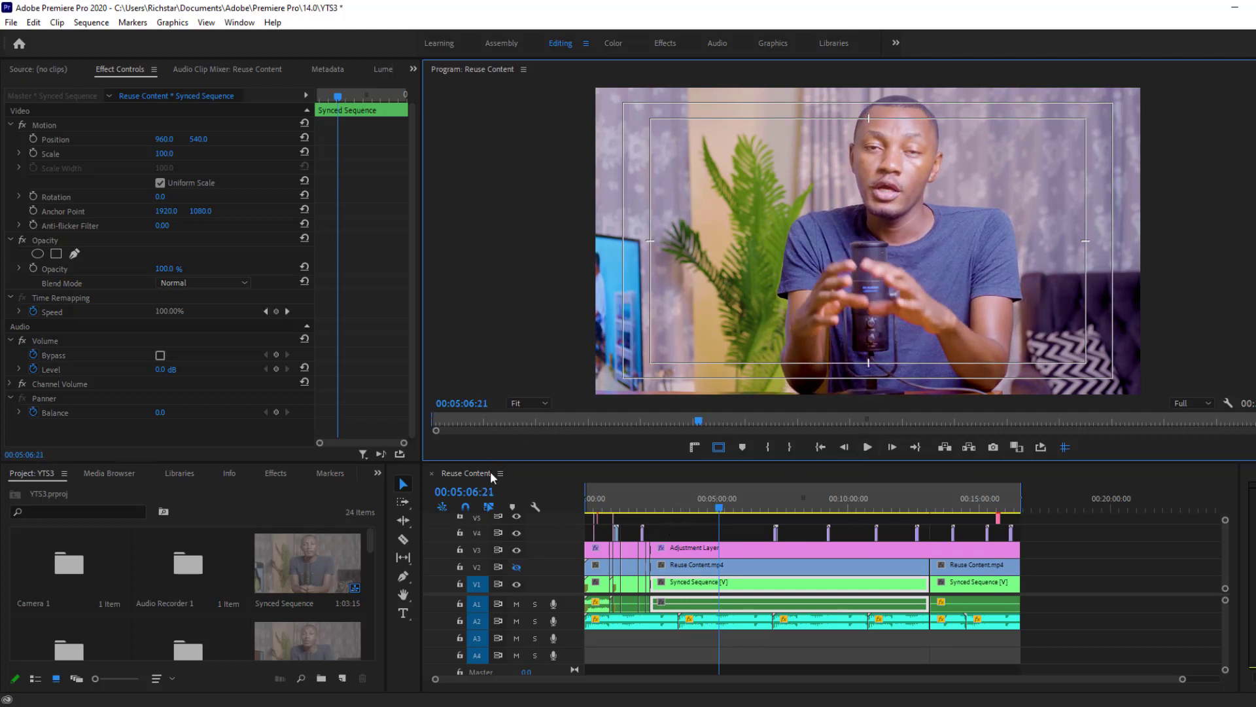
scroll(367, 552, "down", 2)
mouse_move(367, 557)
left_mouse_down()
mouse_move(362, 641)
mouse_move(361, 544)
left_mouse_up()
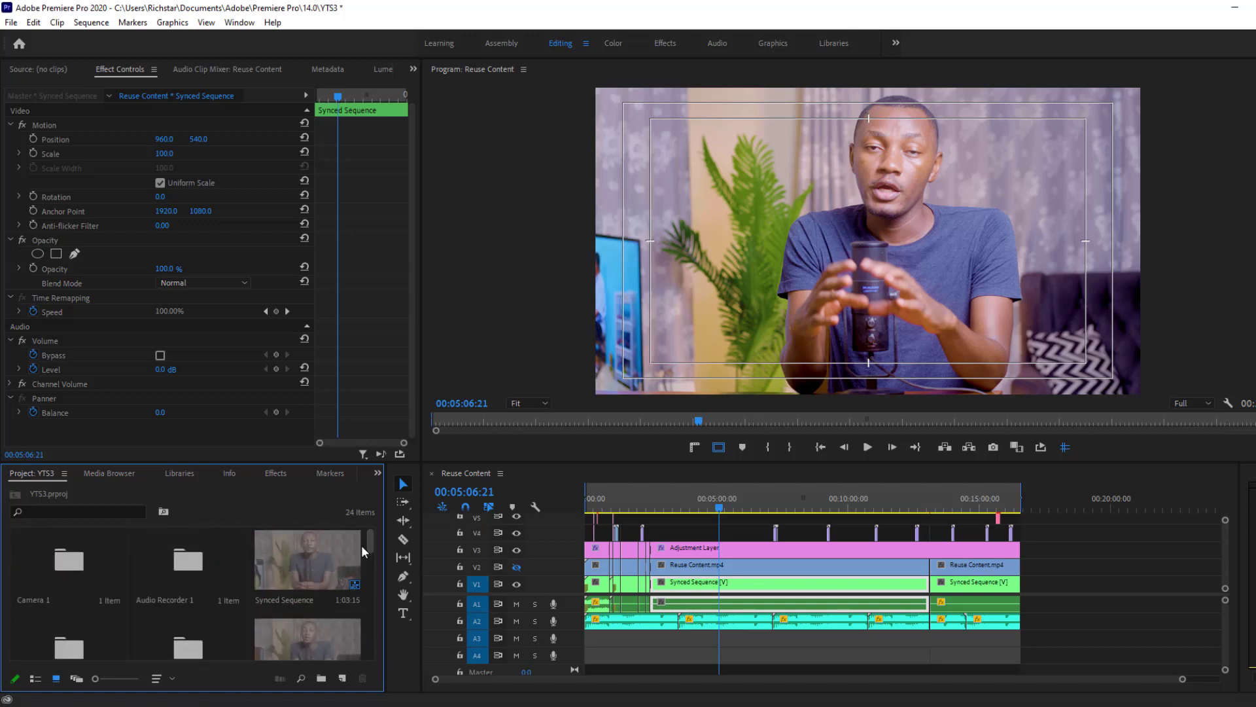
Open the Camera 1 bin and check 2011_01270422_C019.mov properties: 3840 x 2160 at 30.00 fps.
left_click(38, 579)
double_click(37, 579)
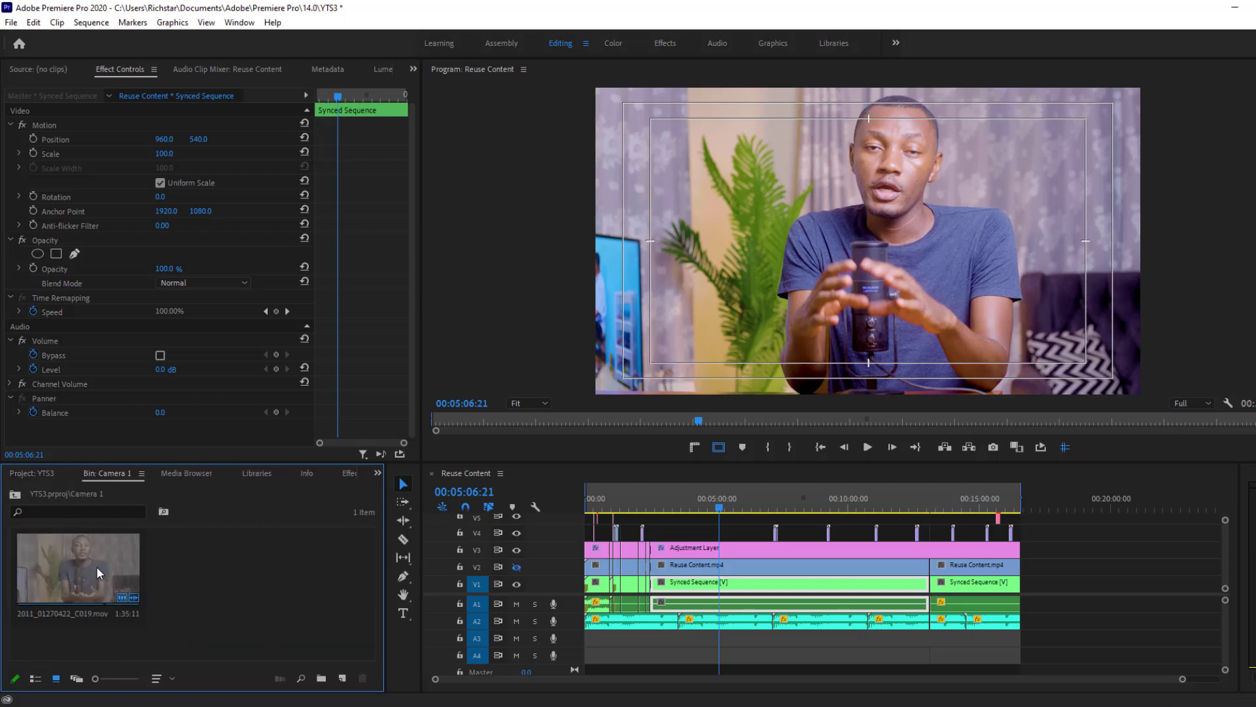
right_click(96, 567)
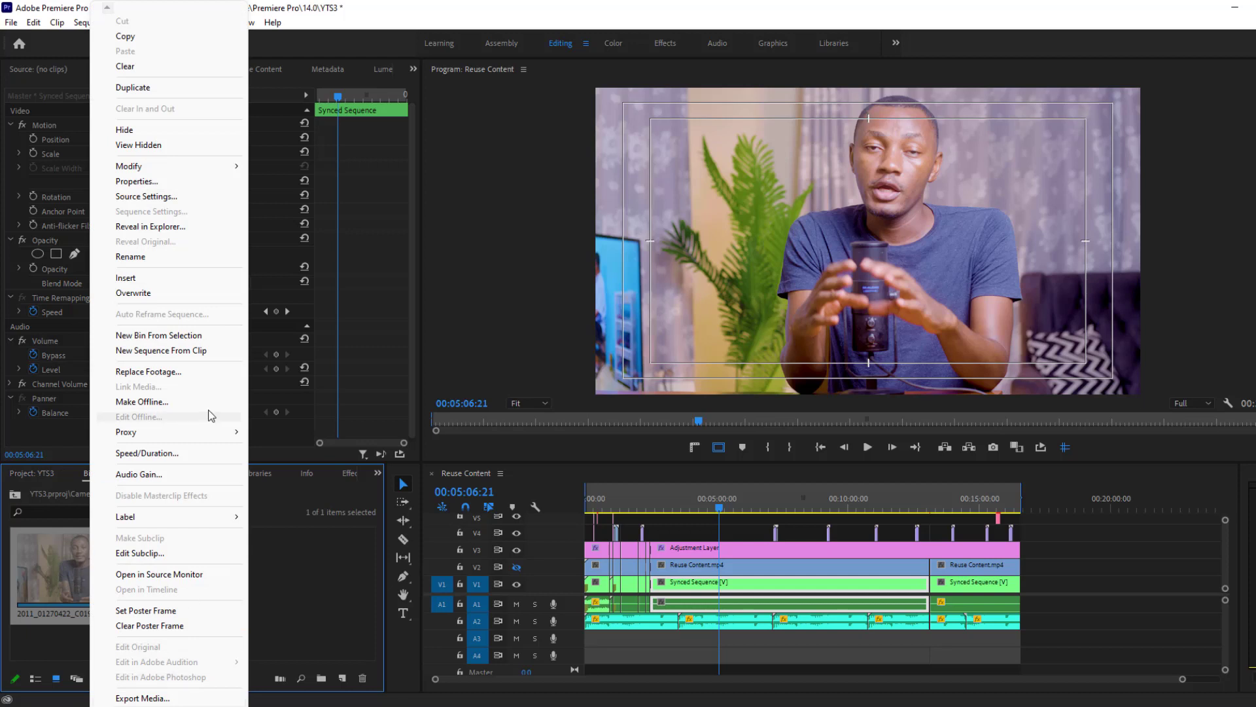
left_click(175, 188)
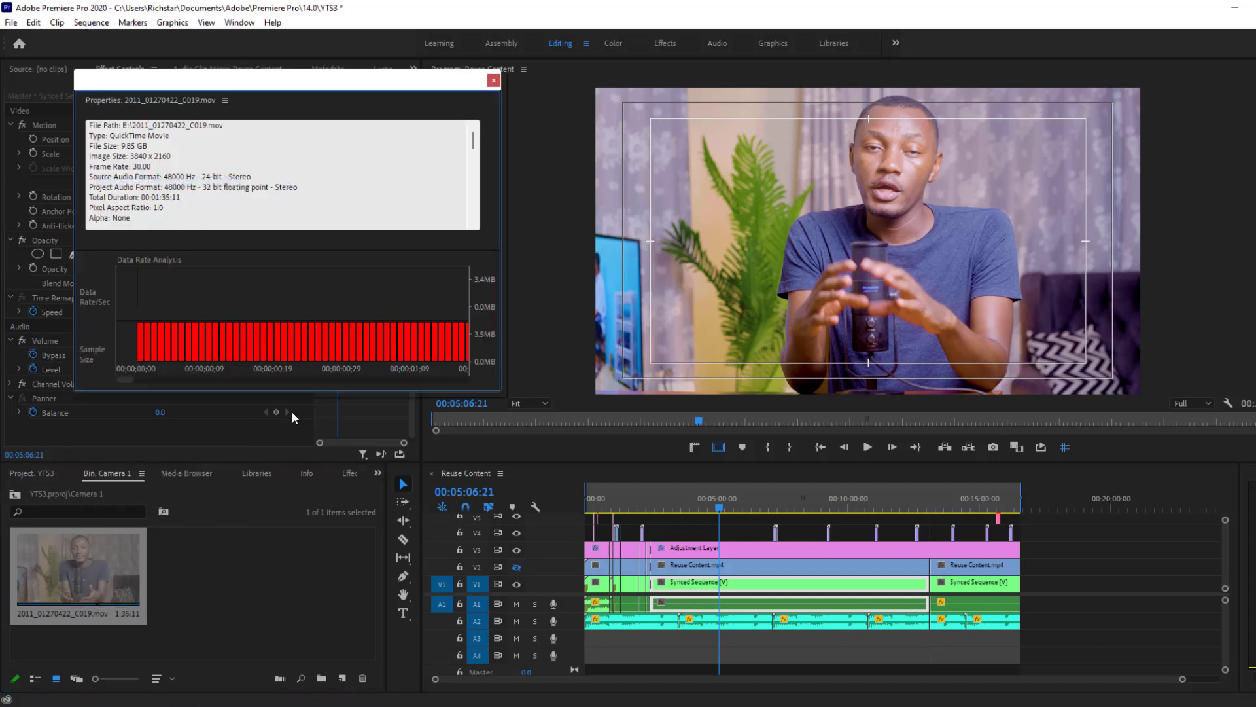
left_click_drag(129, 157, 171, 158)
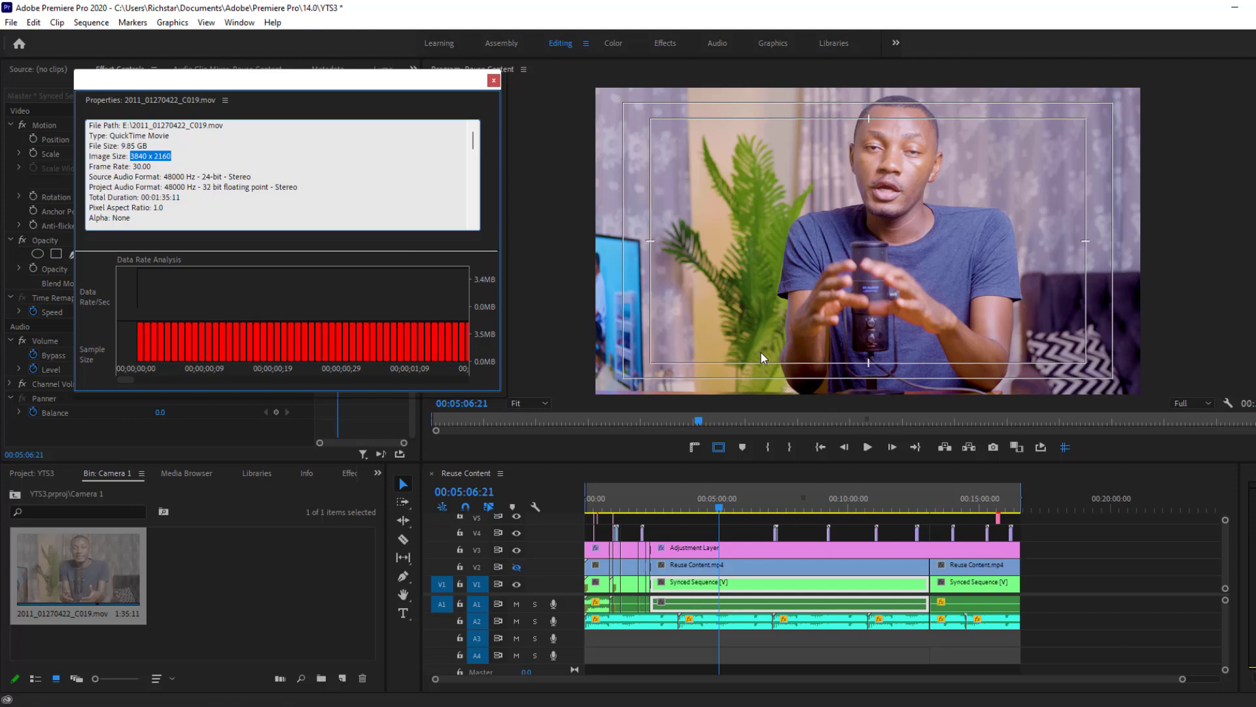
left_click(493, 80)
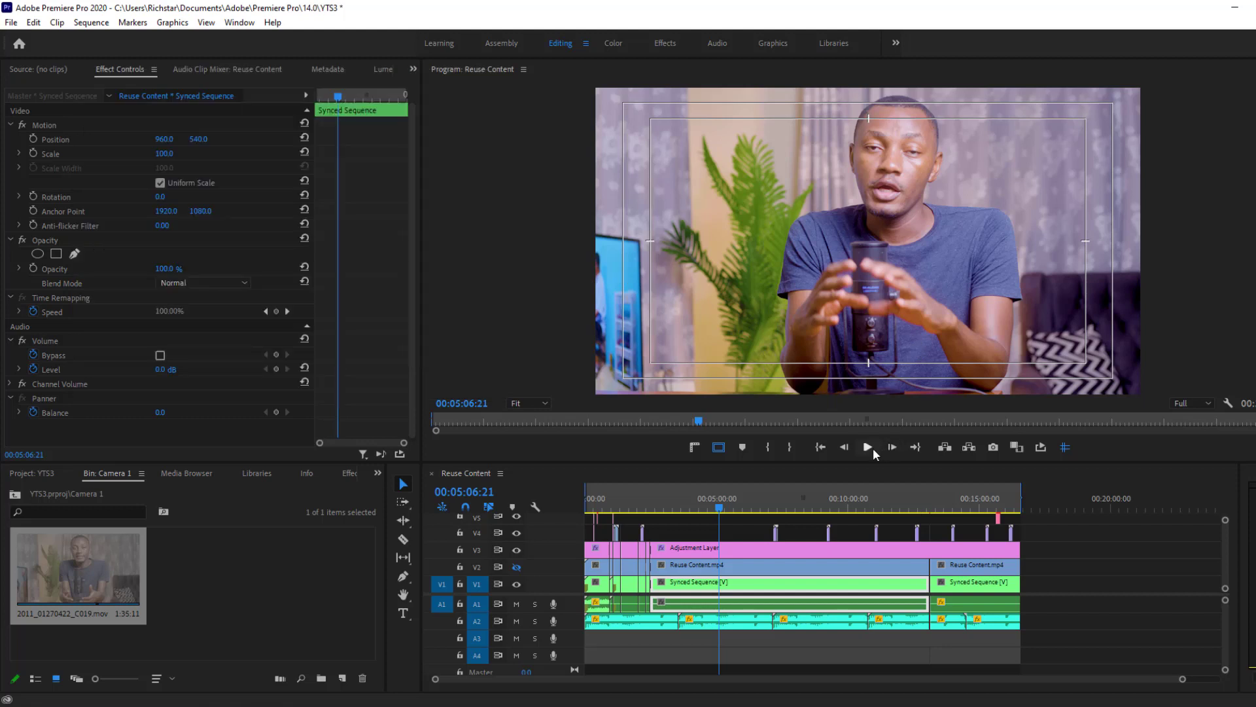
Confirm Full playback resolution and play the sequence in two bursts, stopping at 00:05:08:14.
left_click(1191, 403)
left_click(1192, 417)
left_click(868, 447)
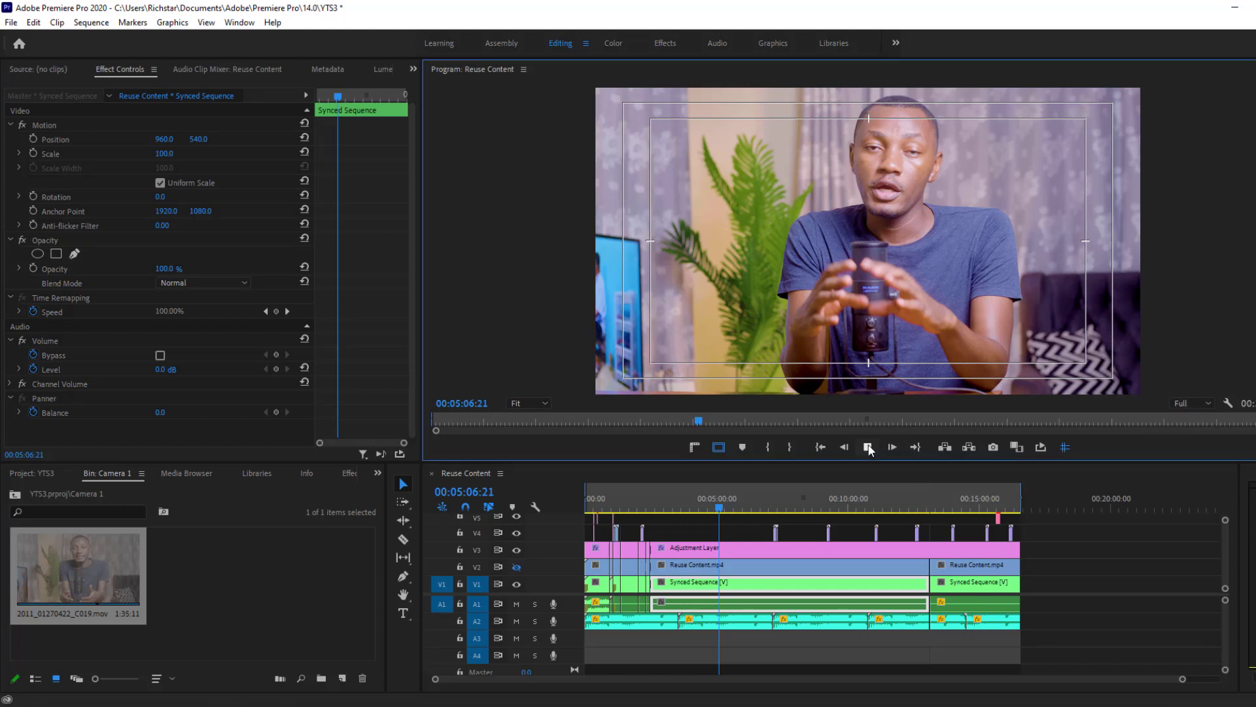
left_click(868, 447)
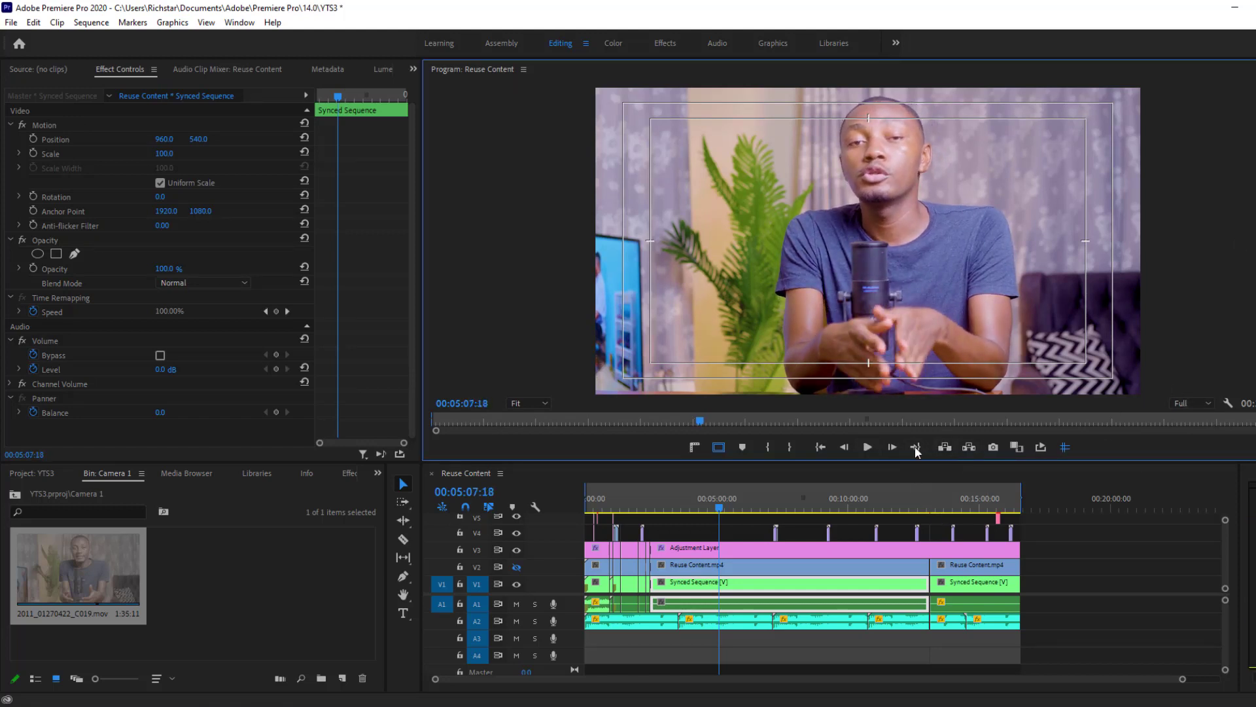
left_click(868, 447)
left_click(869, 448)
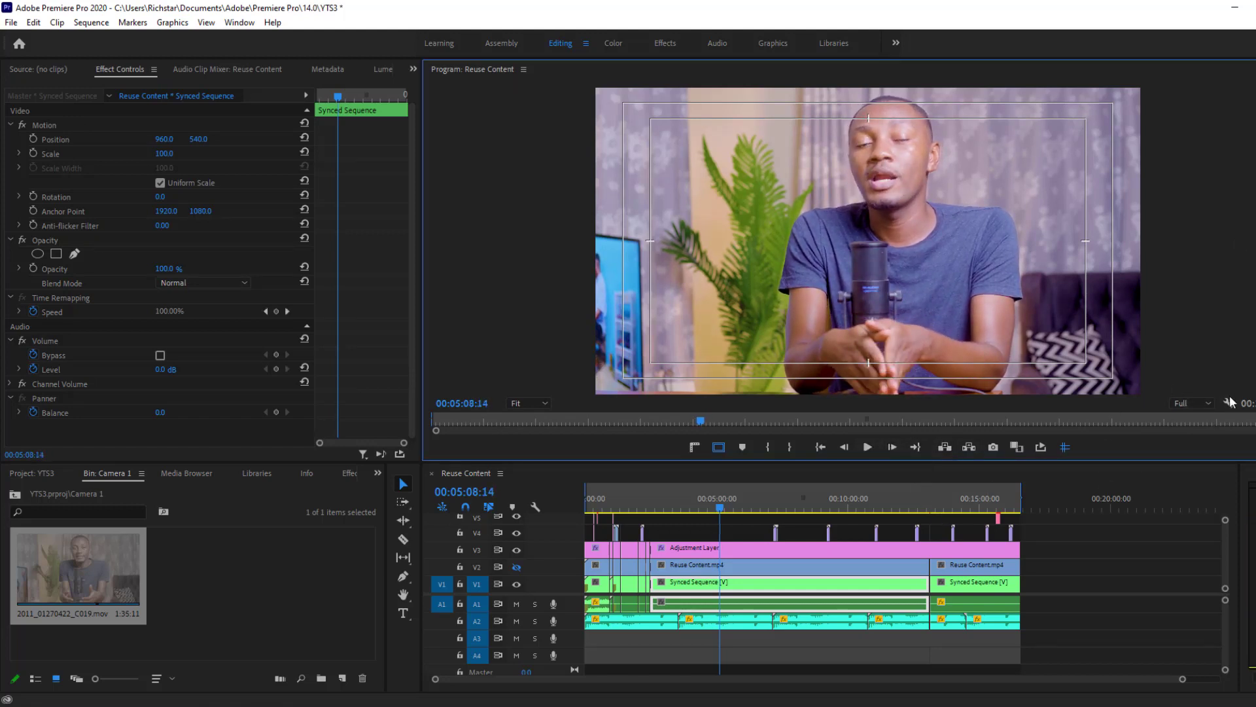
left_click(1189, 401)
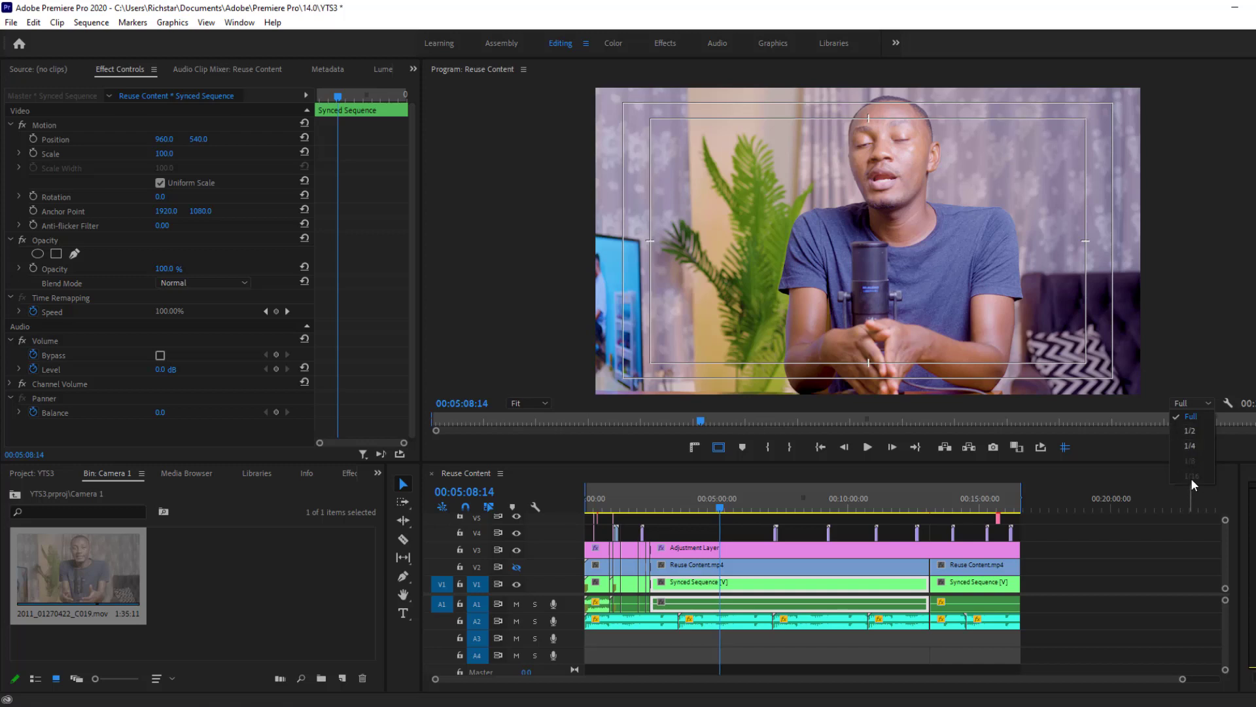
left_click(1063, 572)
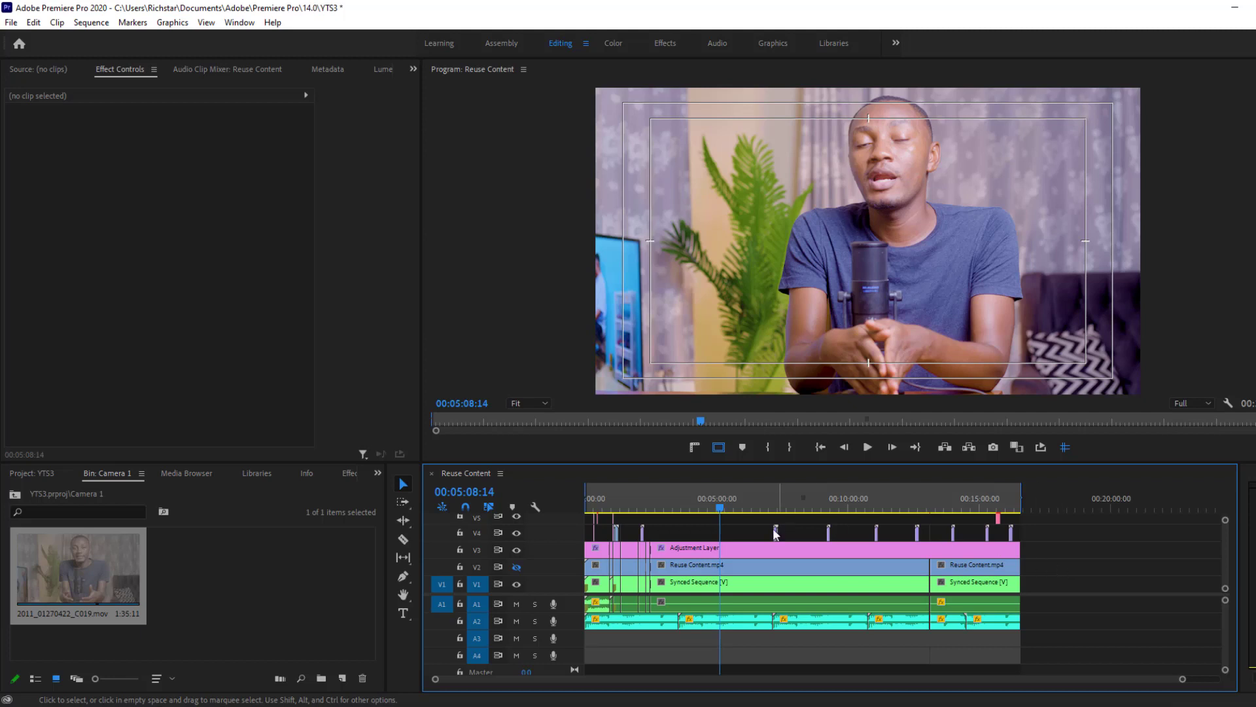
Park the playhead at 00:05:03:01, inspect the V1–V3 clips, and turn off V3 track output.
left_click(718, 509)
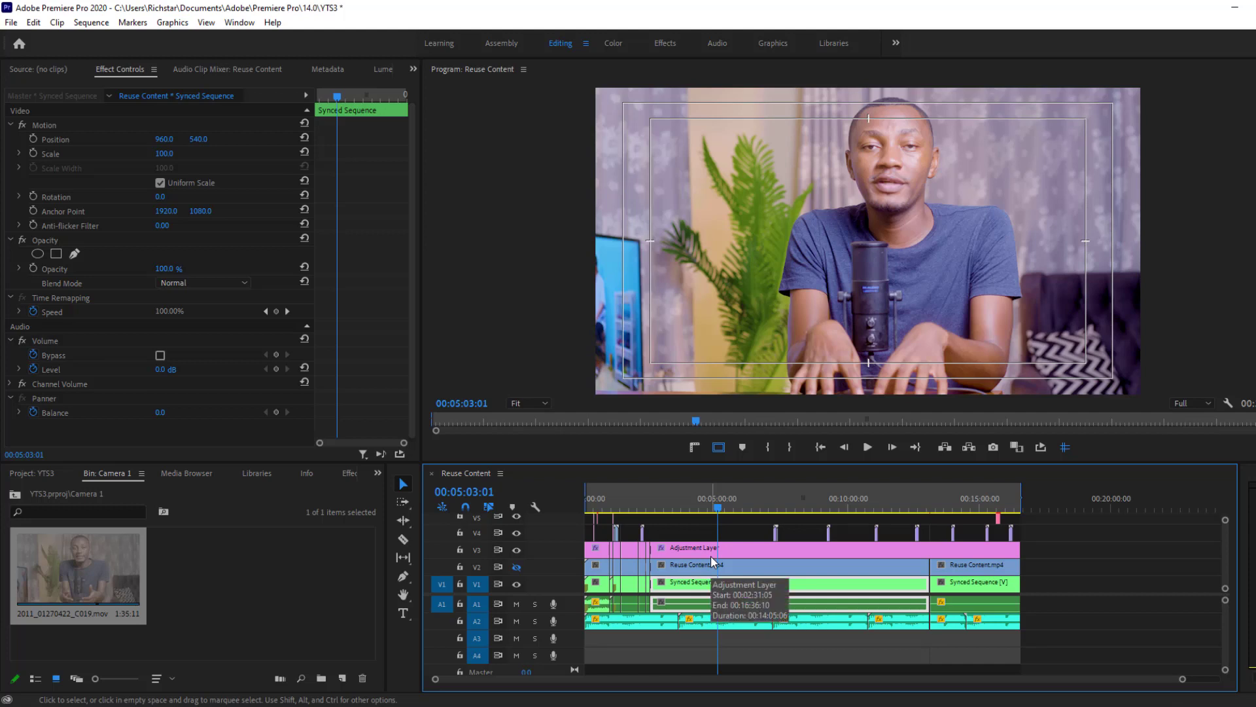
left_click(713, 566)
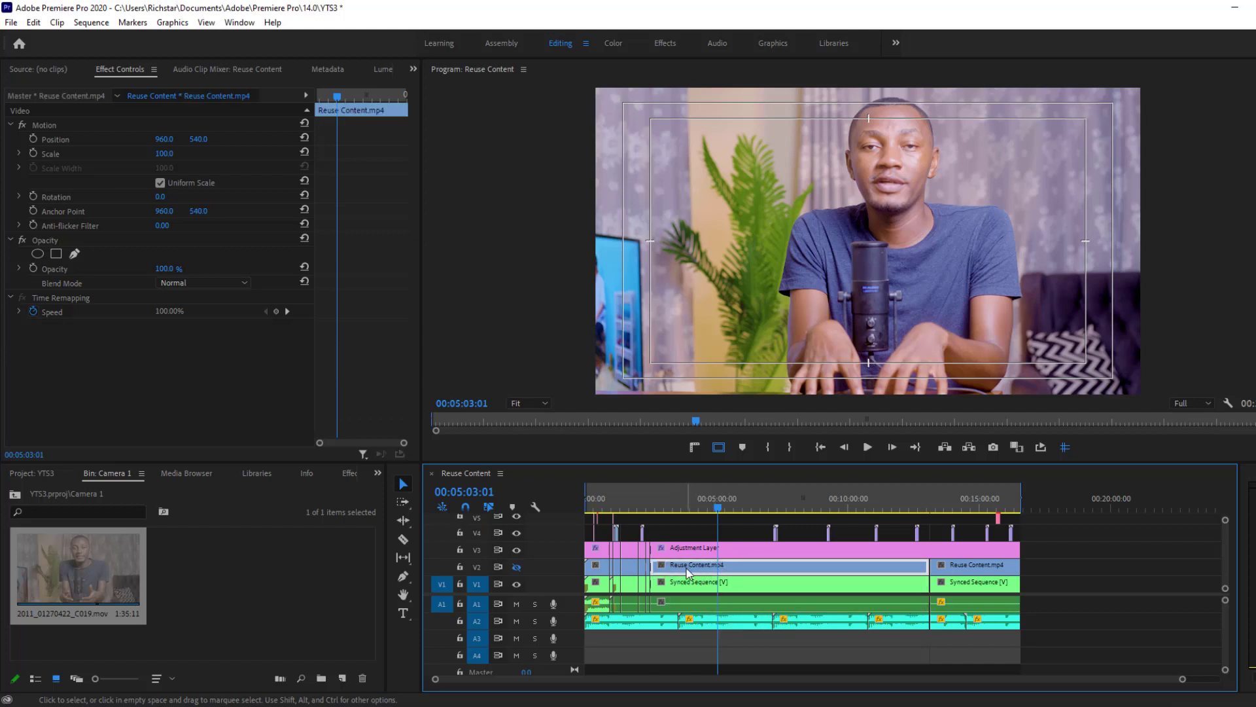
left_click(692, 588)
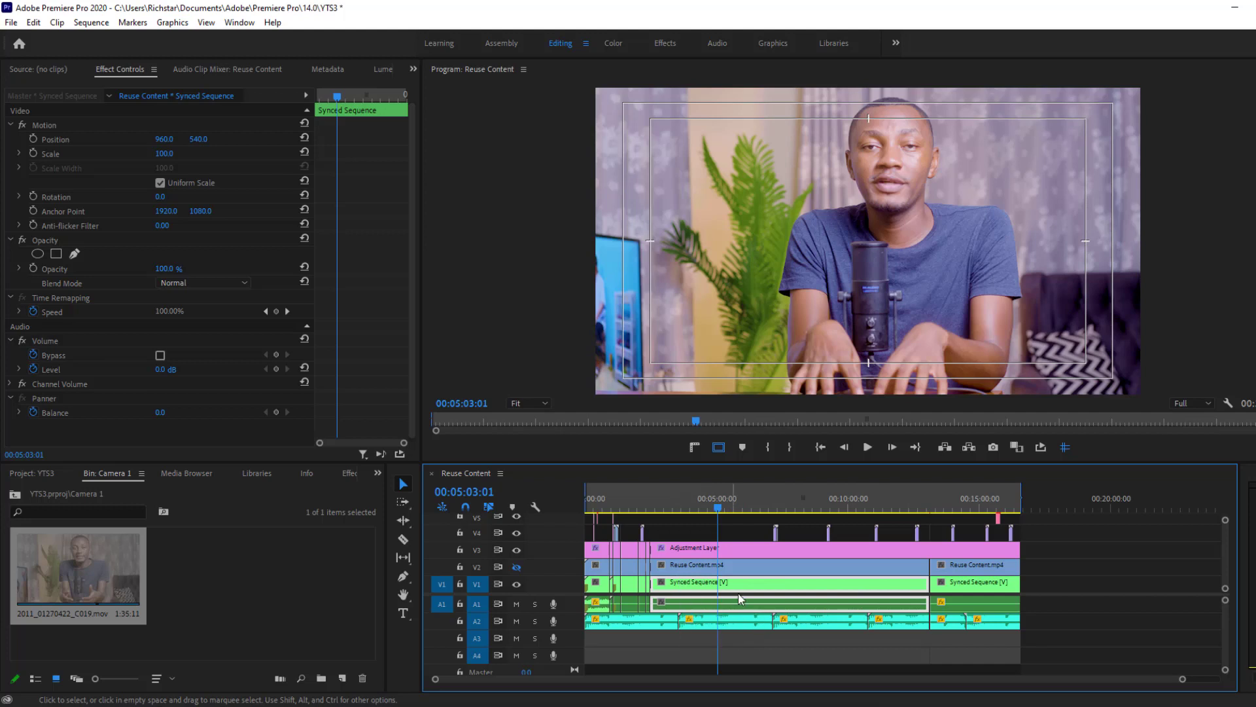
left_click(714, 556)
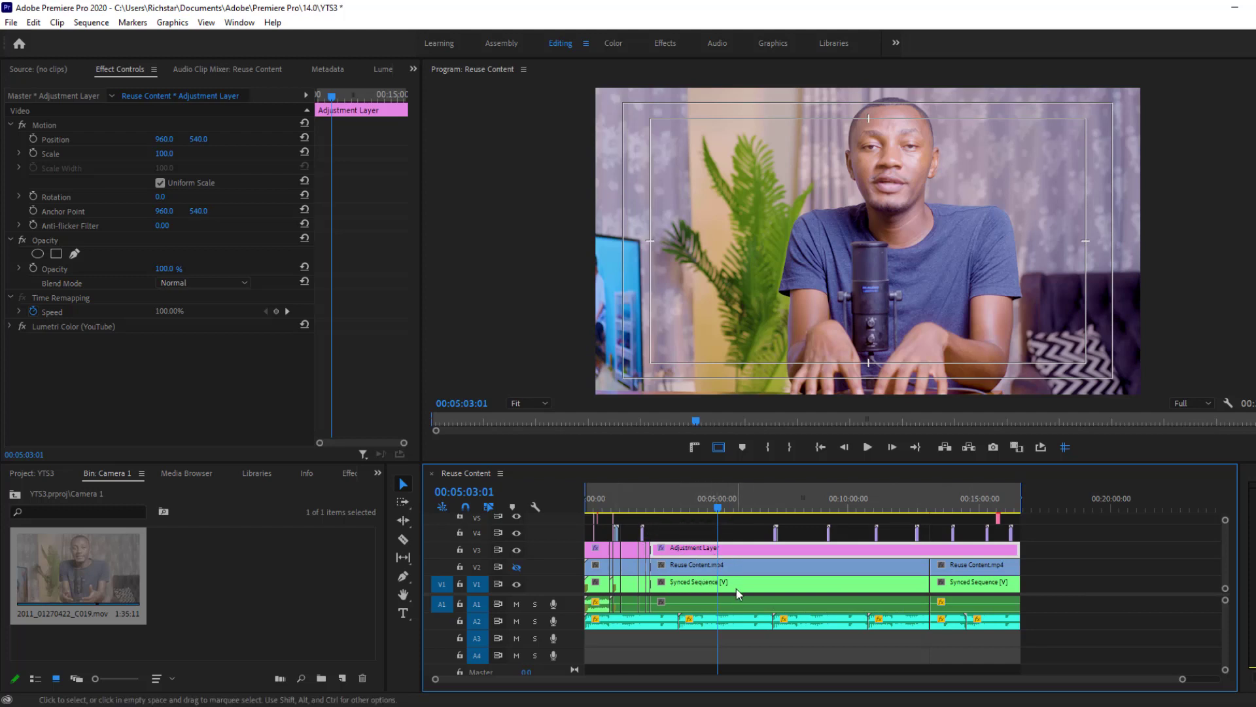
left_click(732, 571)
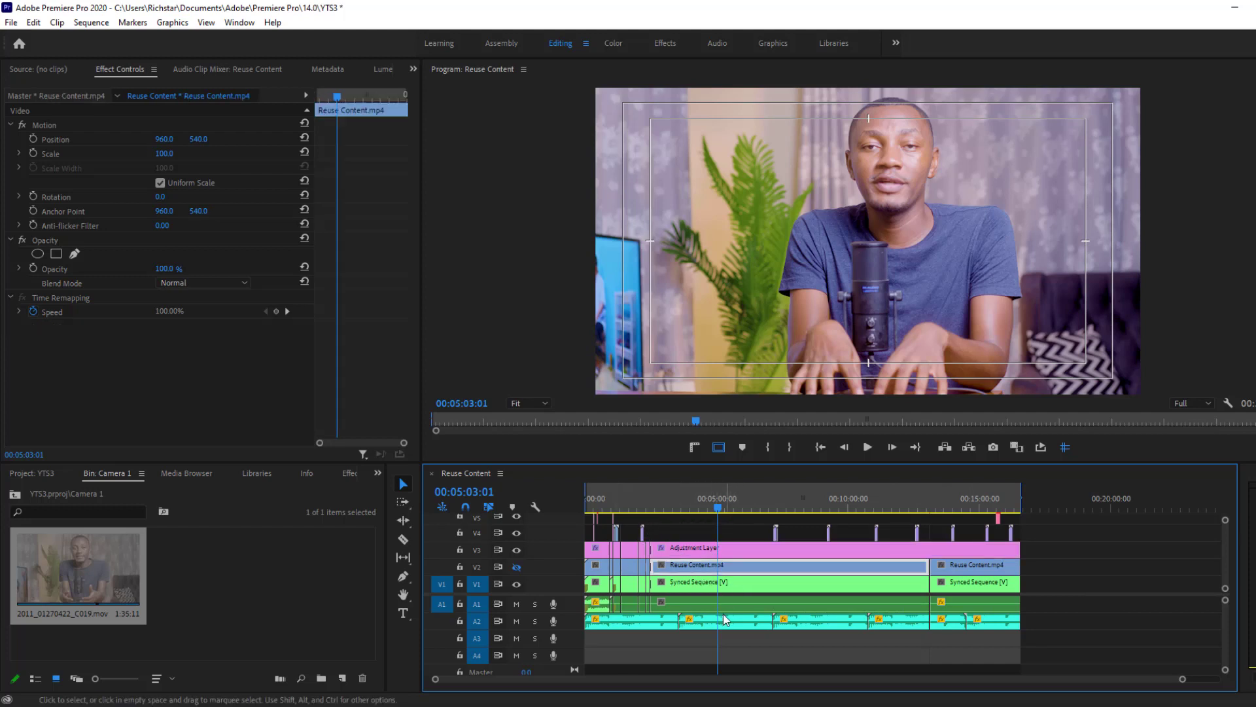
left_click(692, 585)
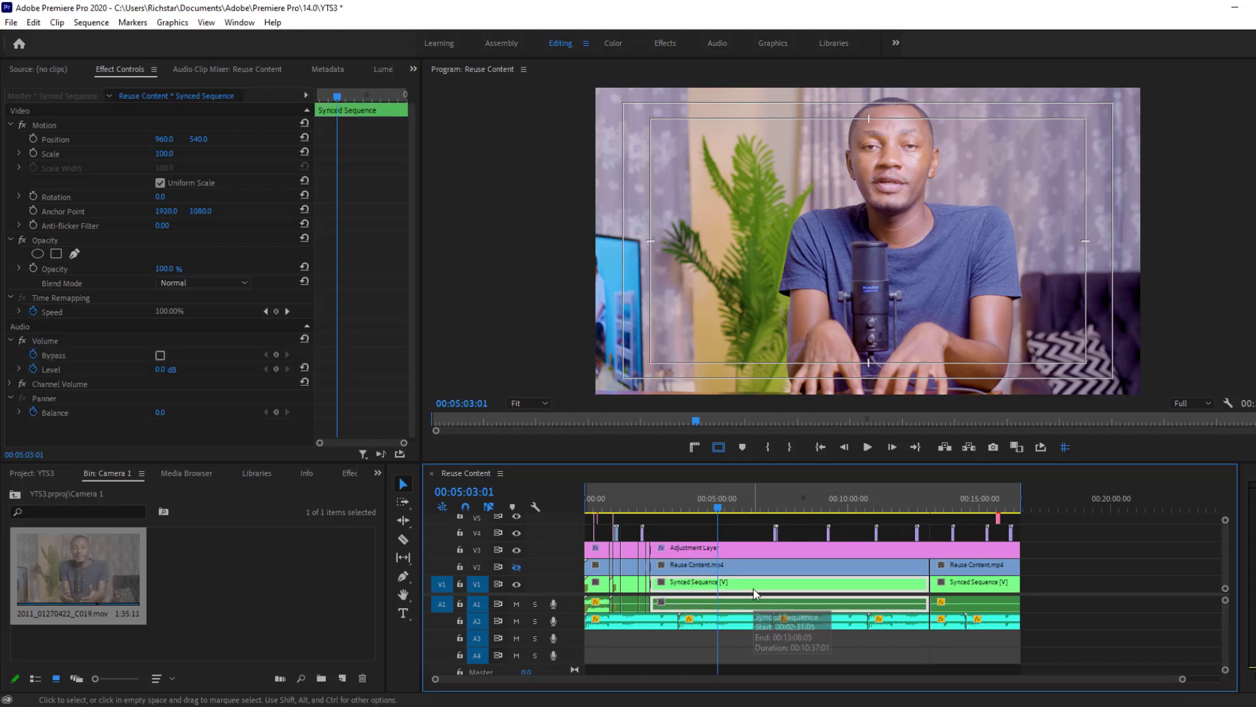
left_click(680, 549)
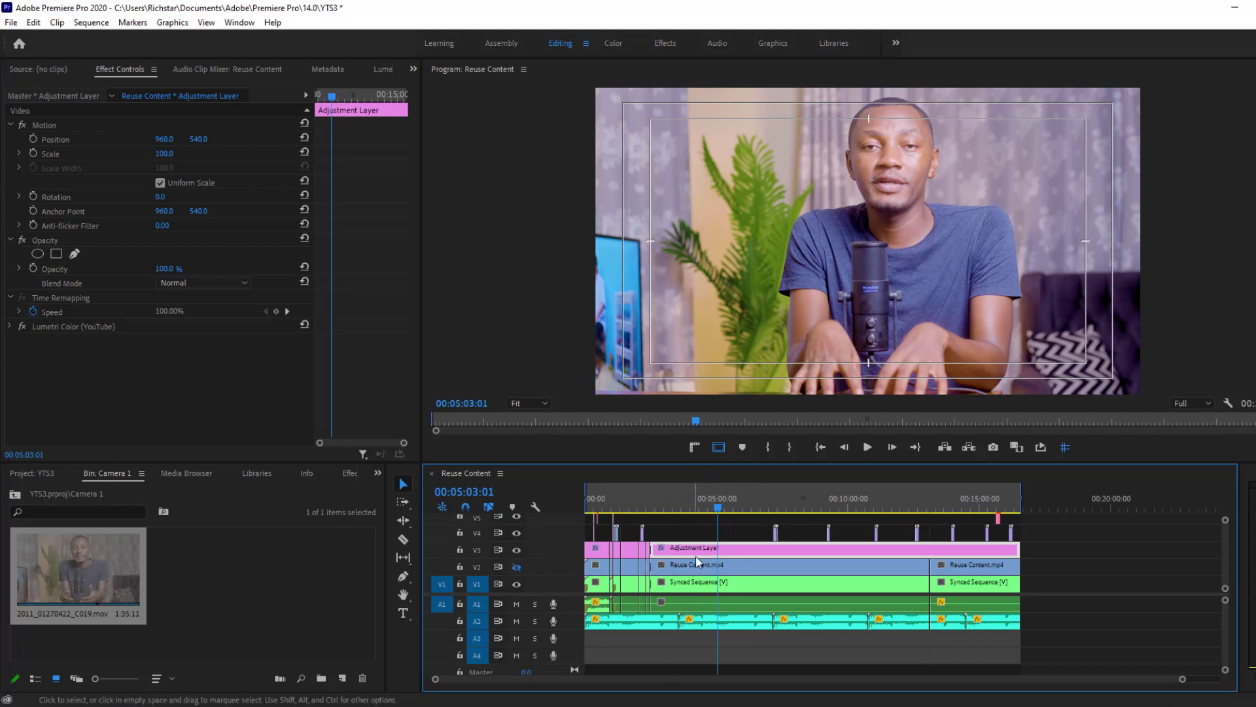
left_click(517, 550)
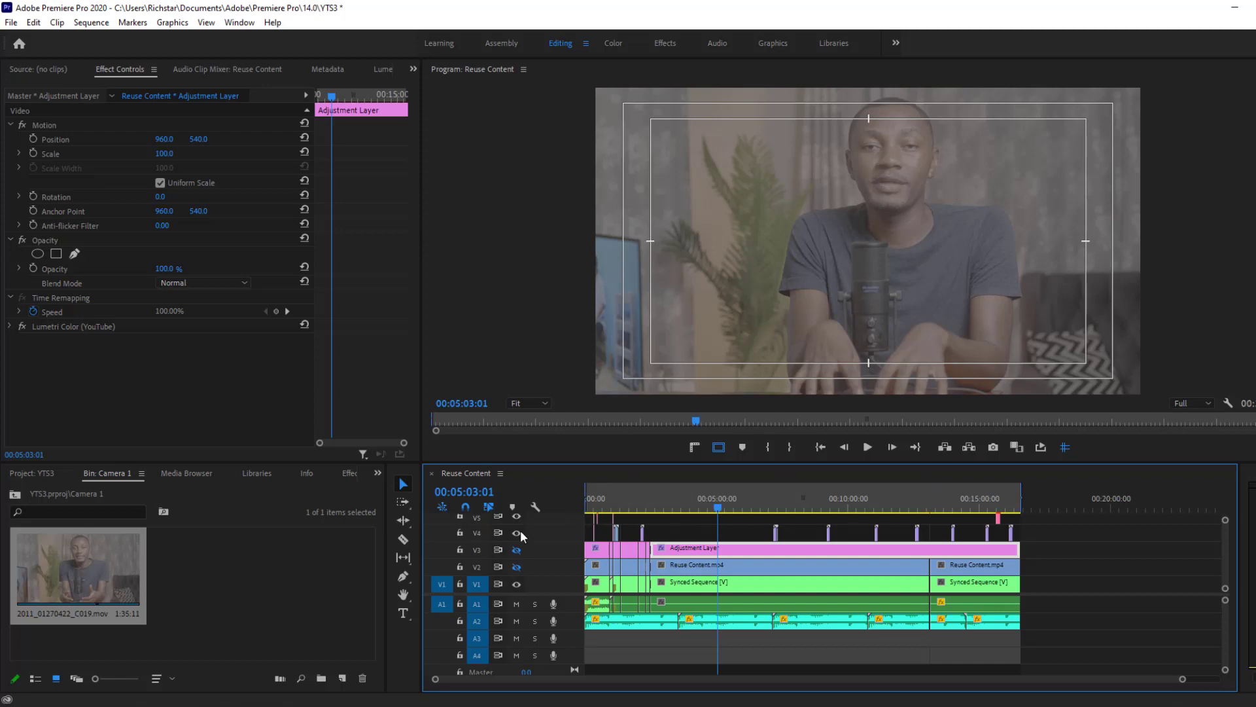
Turn V3 track output back on and compare the Synced Sequence and Adjustment Layer clips.
left_click(516, 550)
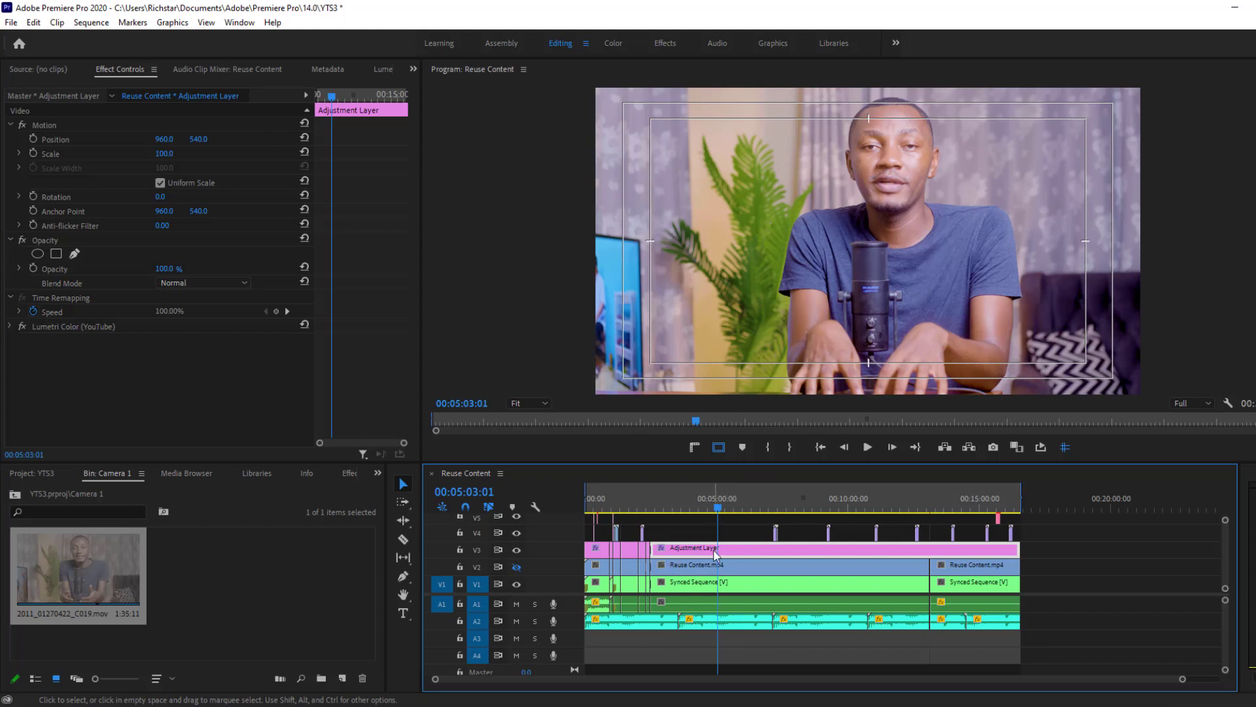
left_click(720, 588)
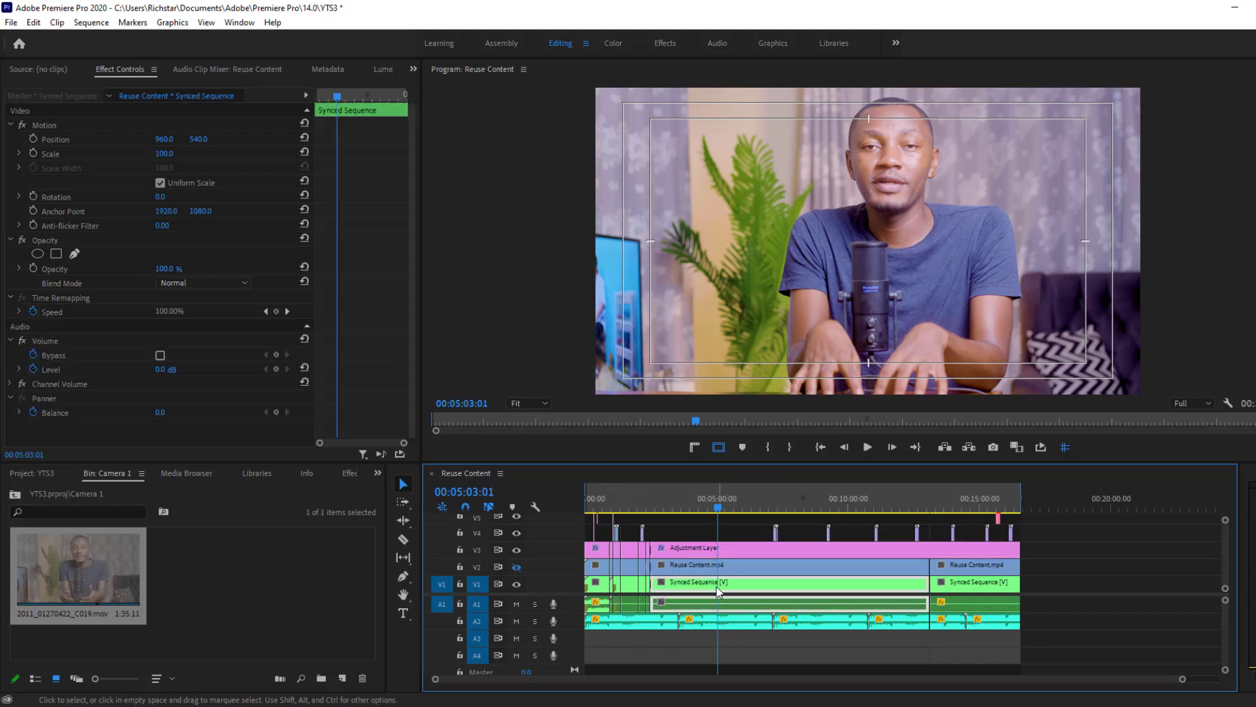
left_click(718, 551)
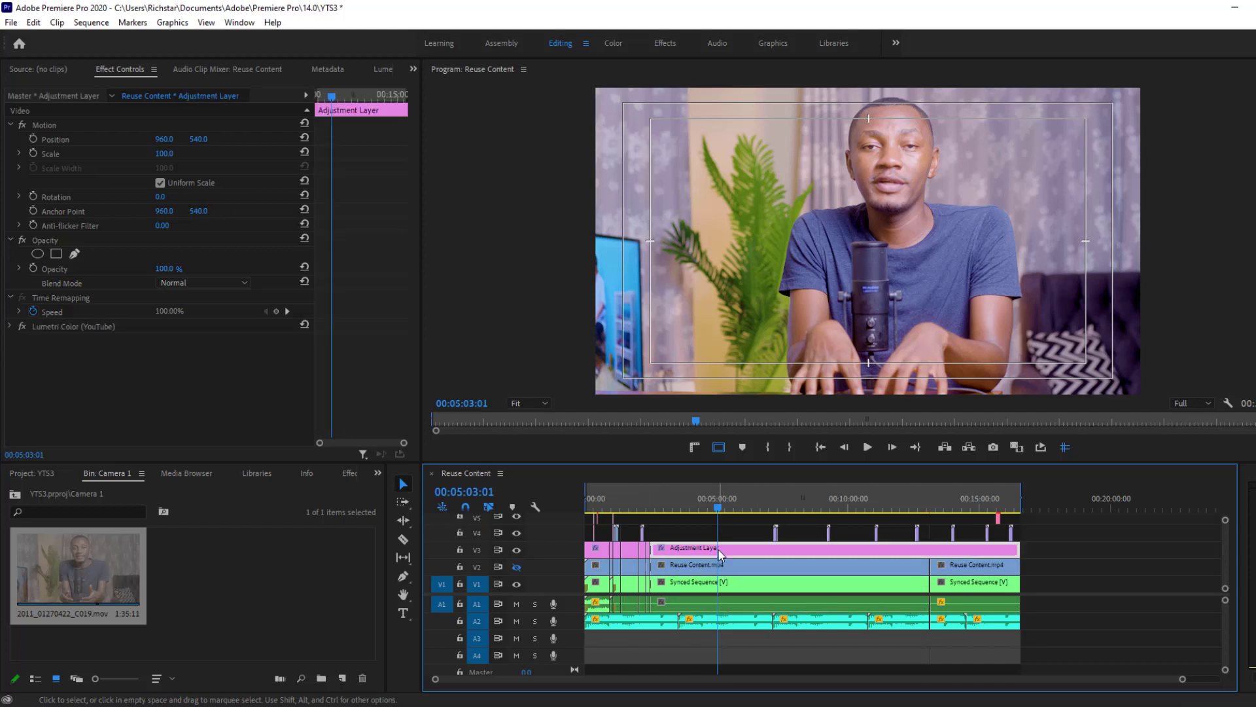
left_click(706, 581)
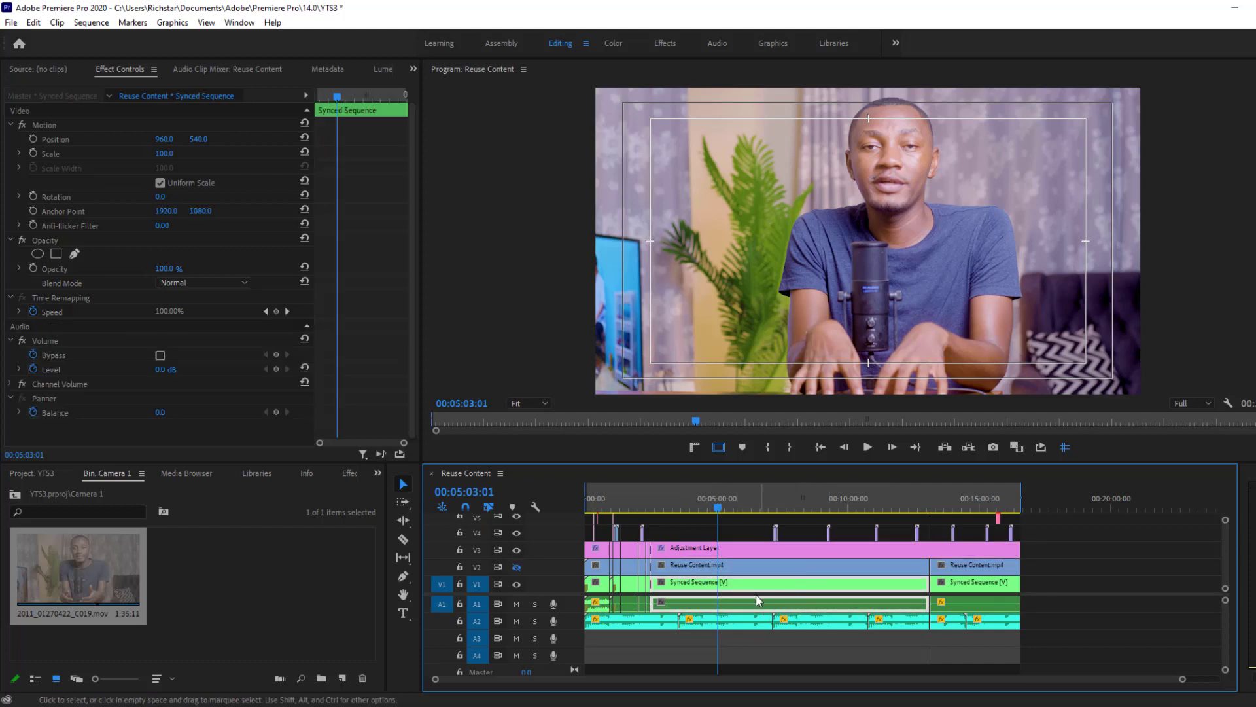
left_click(736, 552)
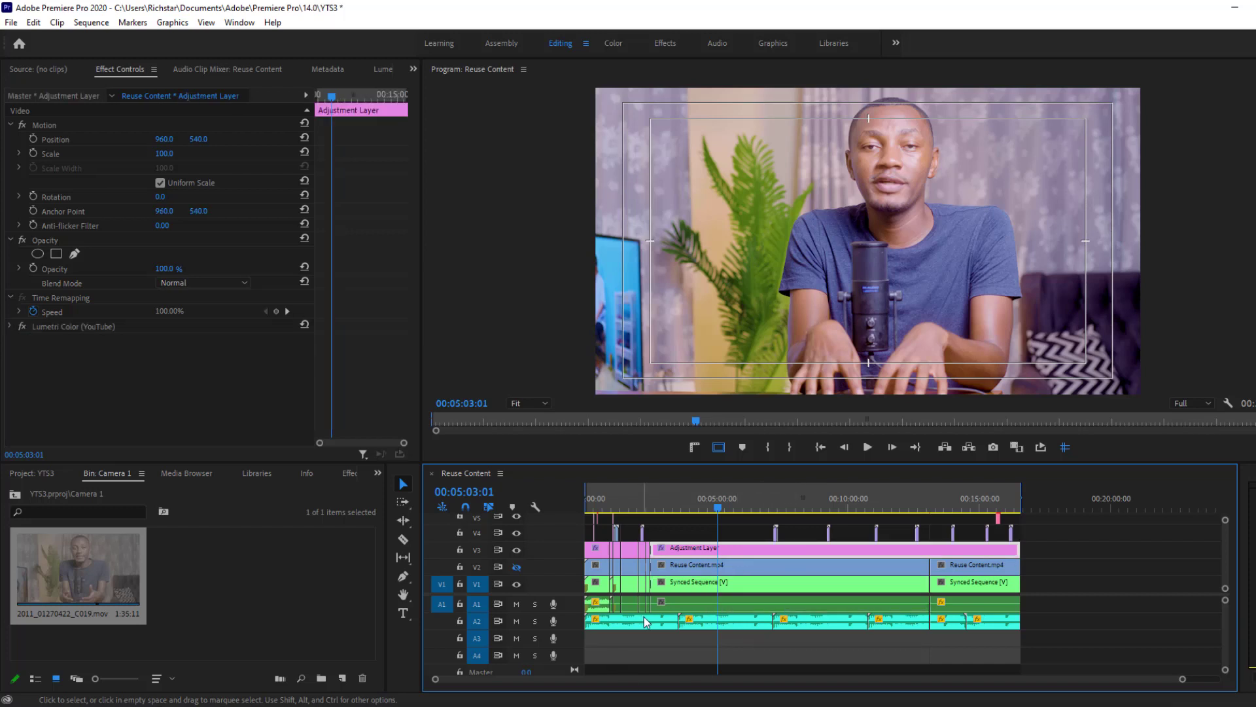